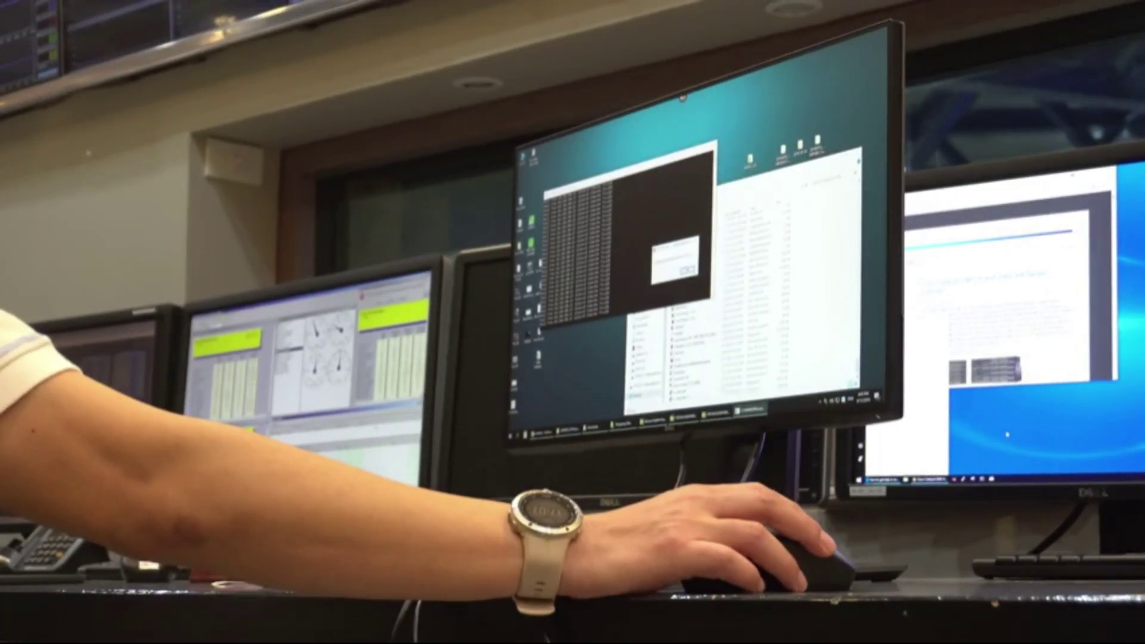
Switch to the browser tab showing the TinyPilot homepage at tinypilotkvm.com
{"action": "left_click", "coordinate": [689, 270]}
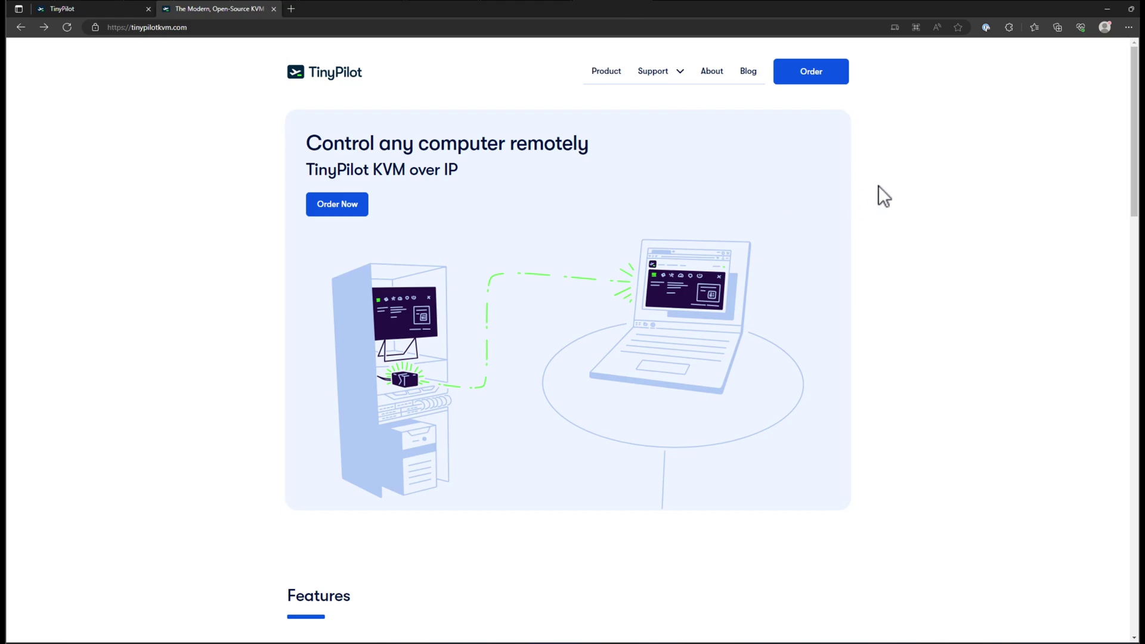
Highlight the tinypilotkvm.com web address in the address bar, then clear the selection
{"action": "scroll", "coordinate": [876, 185], "scroll_direction": "down", "scroll_amount": 7}
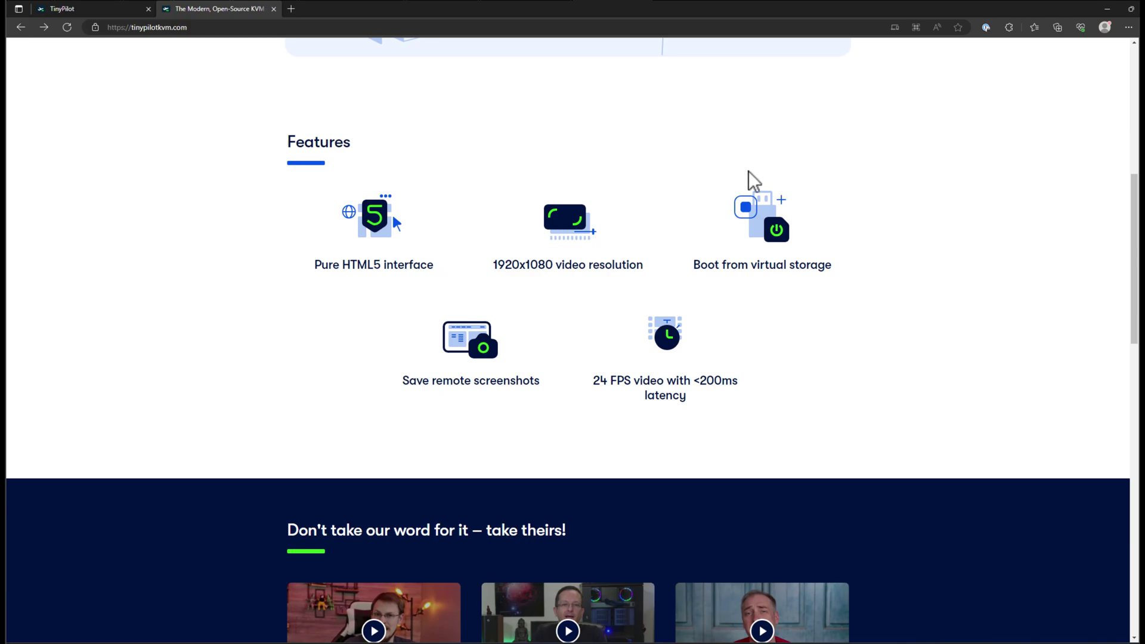
{"action": "scroll", "coordinate": [239, 43], "scroll_direction": "up", "scroll_amount": 4}
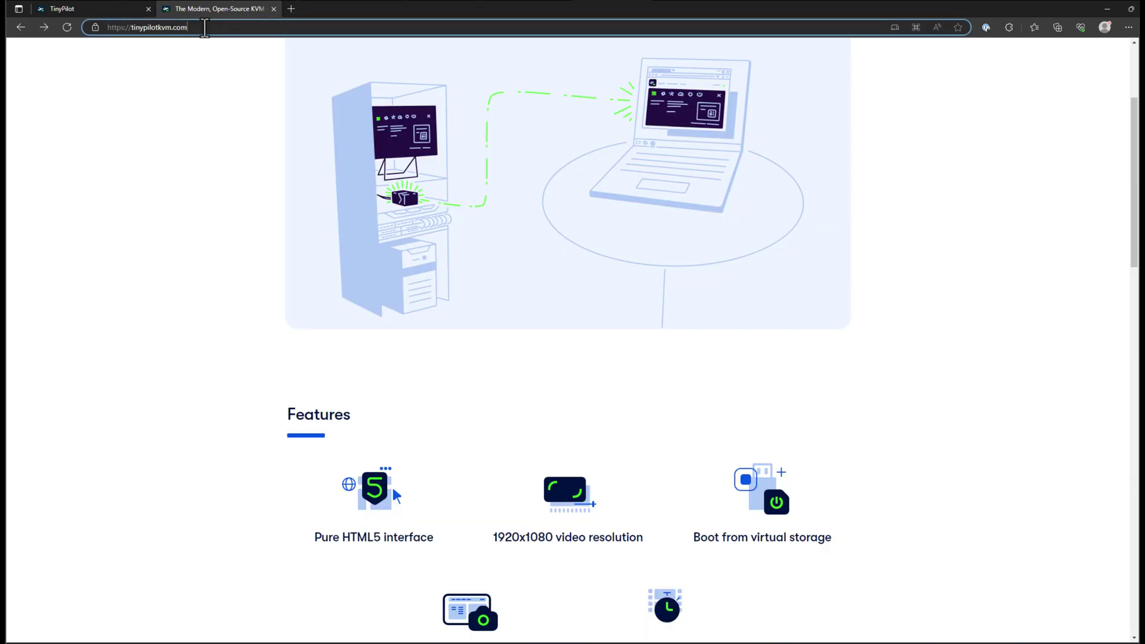
{"action": "left_click", "coordinate": [126, 28]}
{"action": "left_click_drag", "start_coordinate": [130, 28], "coordinate": [188, 27]}
{"action": "left_click", "coordinate": [872, 271]}
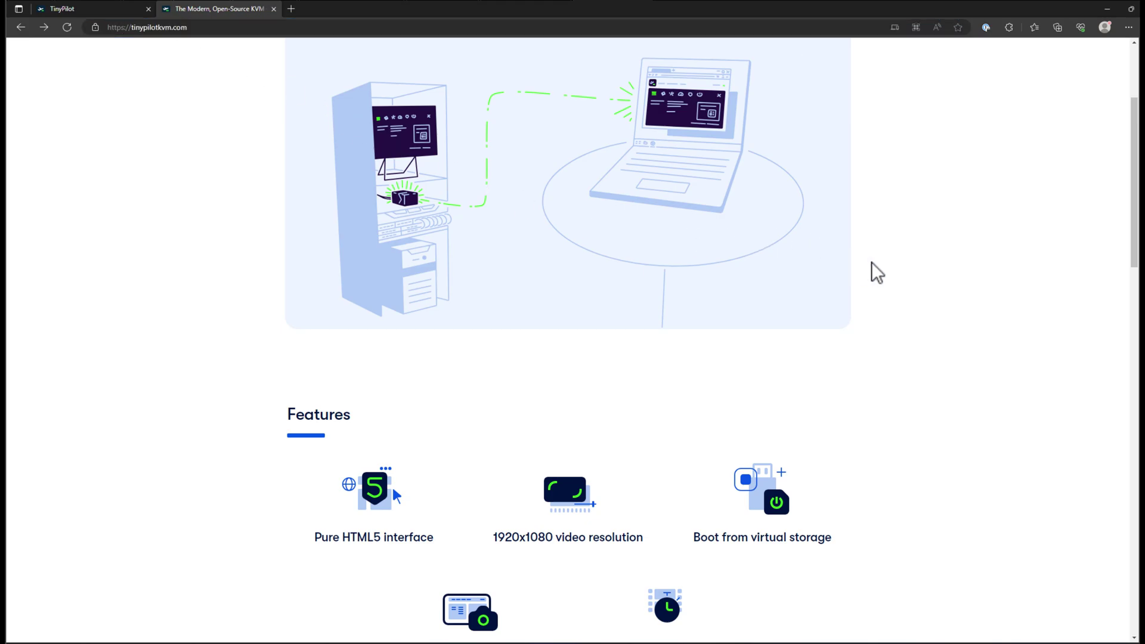
Scroll to Features, highlight the video resolution and boot feature text, then deselect it
{"action": "scroll", "coordinate": [872, 270], "scroll_direction": "down", "scroll_amount": 4}
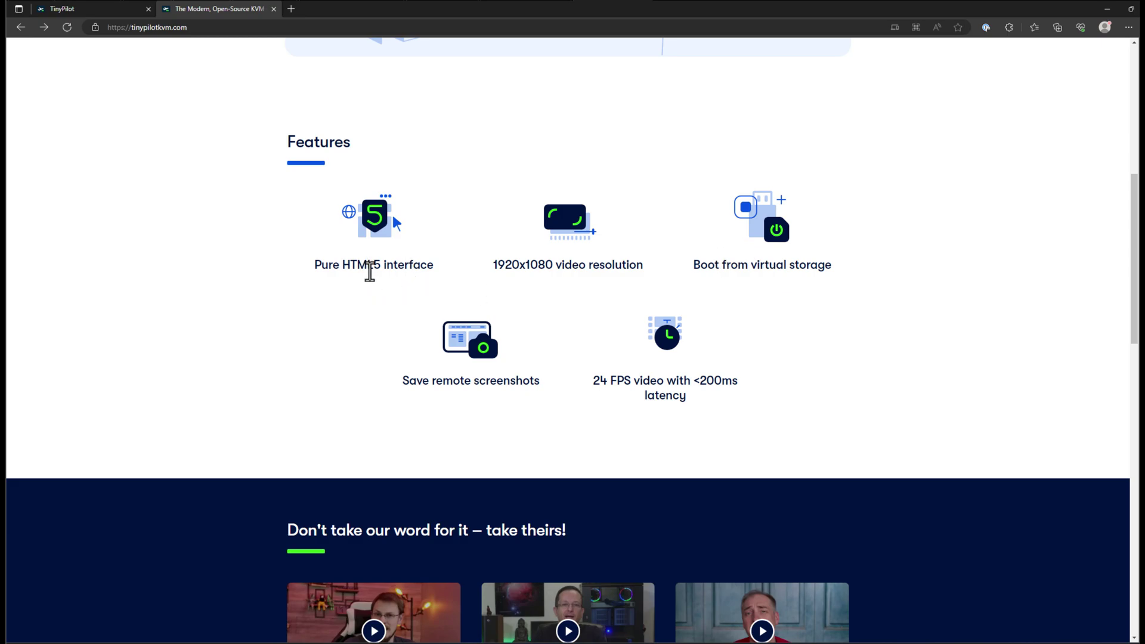
{"action": "left_click_drag", "start_coordinate": [472, 232], "coordinate": [555, 277]}
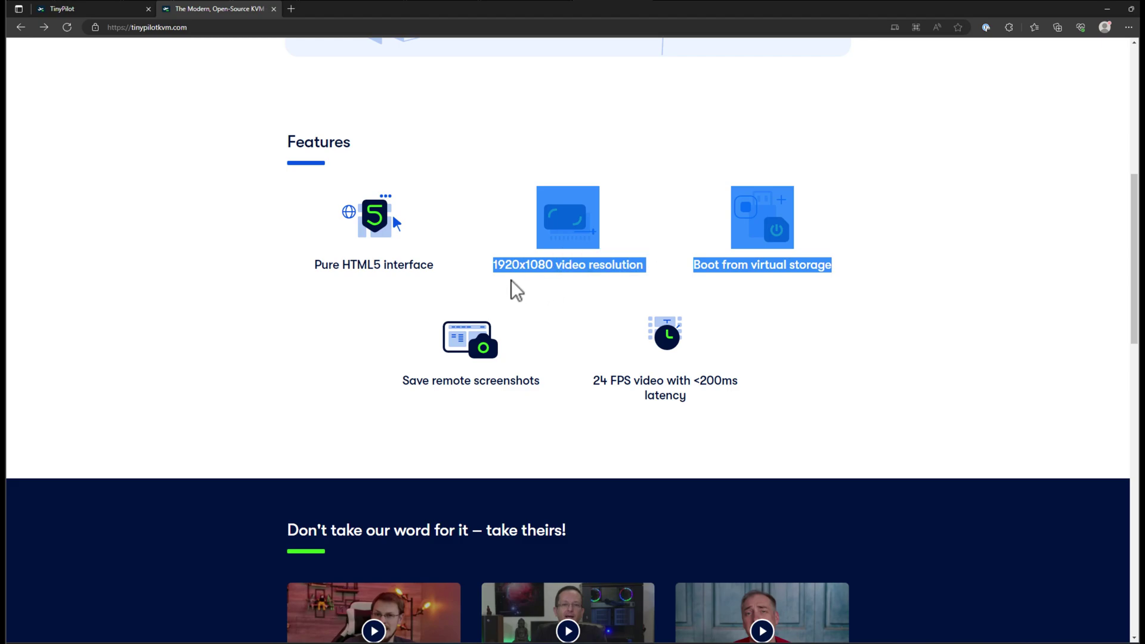
{"action": "left_click", "coordinate": [696, 278]}
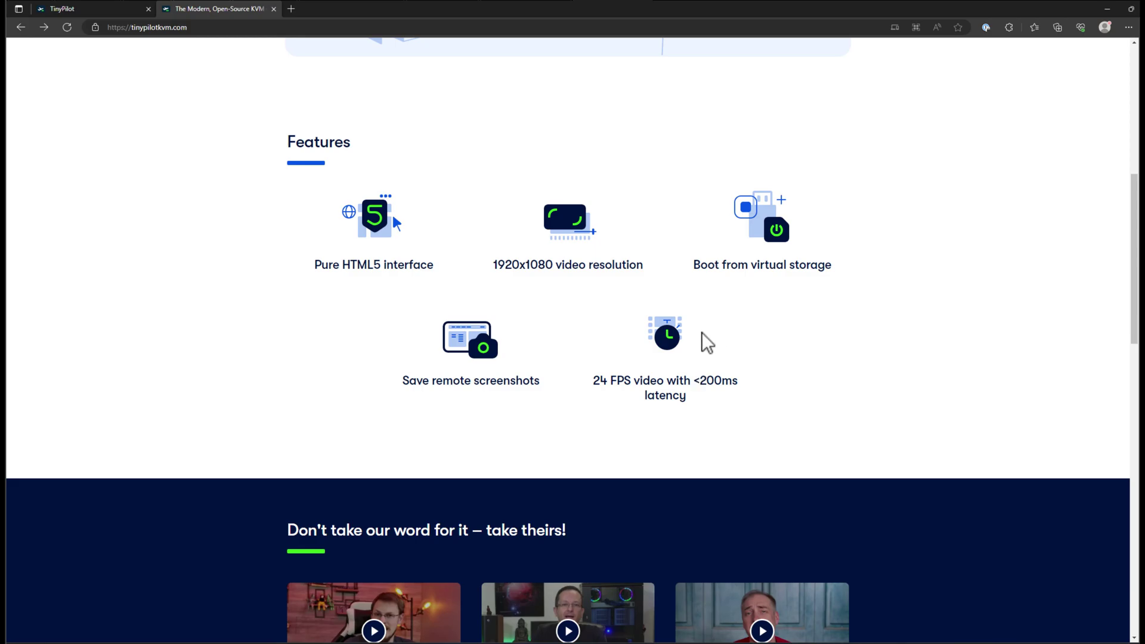
Scroll down through the testimonials and 'It does all that and then some' to the footer
{"action": "scroll", "coordinate": [700, 327], "scroll_direction": "down", "scroll_amount": 1}
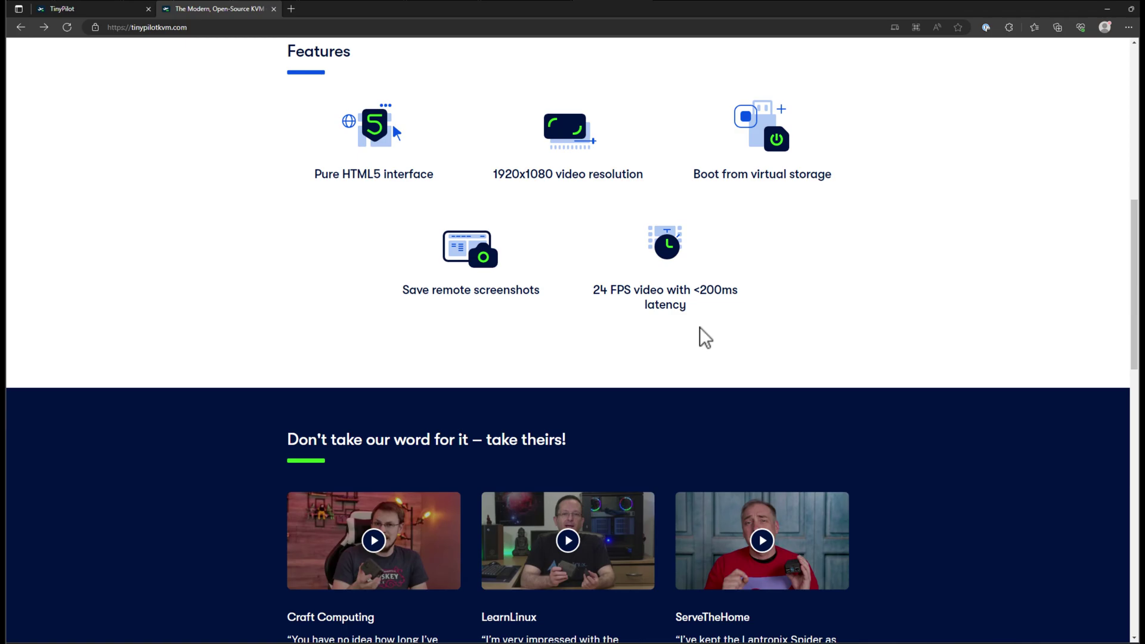
{"action": "scroll", "coordinate": [700, 327], "scroll_direction": "down", "scroll_amount": 3}
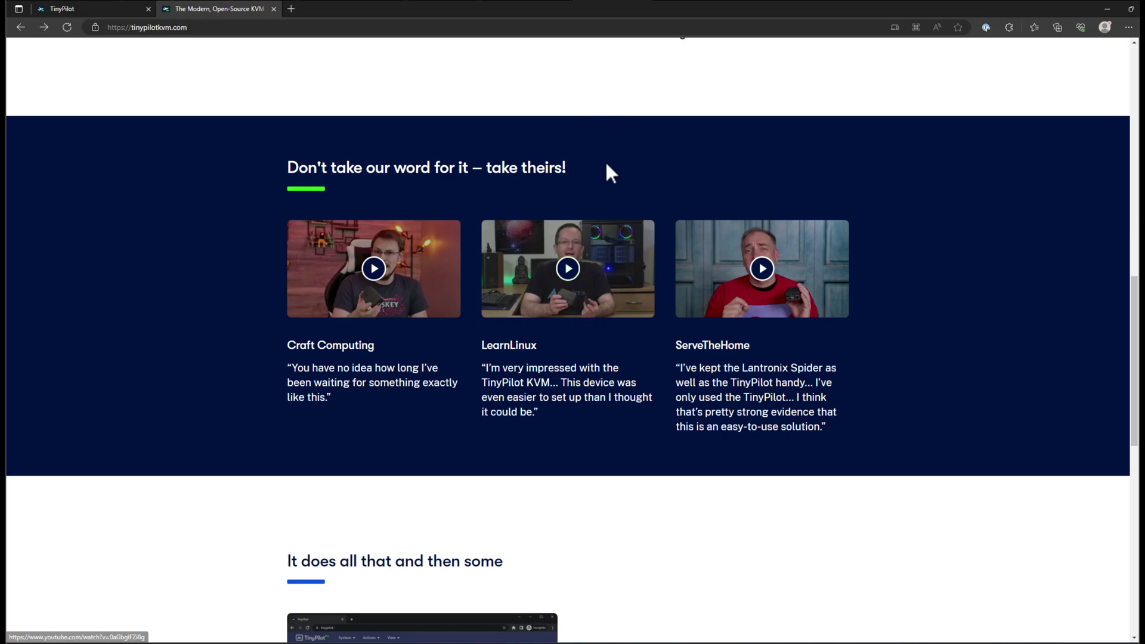
{"action": "scroll", "coordinate": [644, 215], "scroll_direction": "down", "scroll_amount": 3}
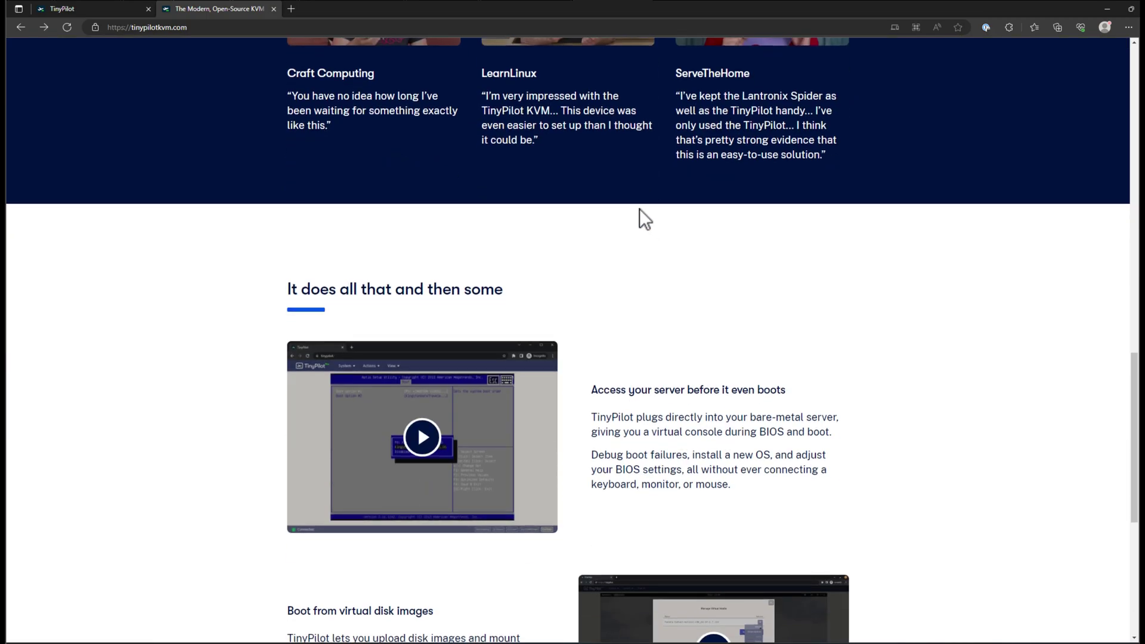
{"action": "scroll", "coordinate": [639, 210], "scroll_direction": "down", "scroll_amount": 1}
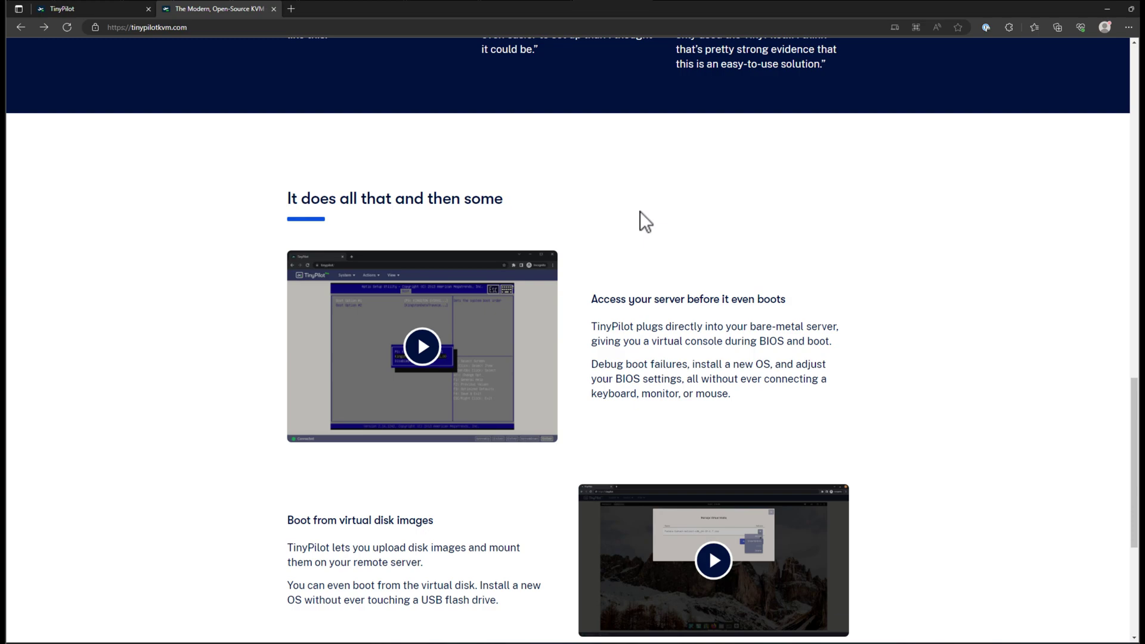
{"action": "scroll", "coordinate": [686, 274], "scroll_direction": "down", "scroll_amount": 5}
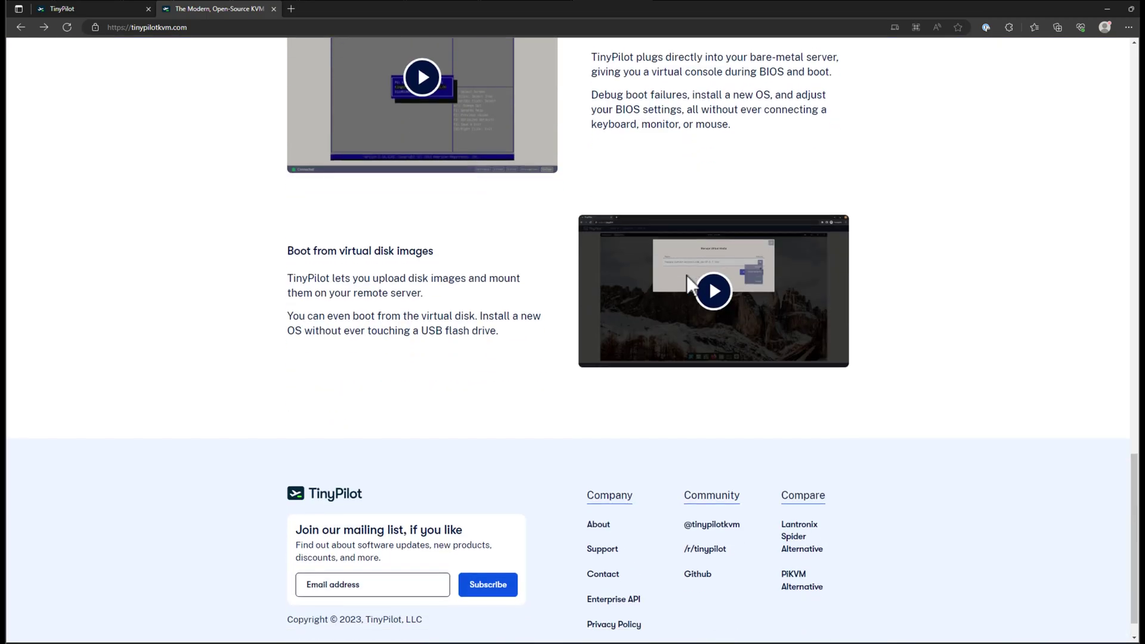
Scroll back to the top and open the TinyPilot Voyager 2a product page
{"action": "scroll", "coordinate": [643, 274], "scroll_direction": "up", "scroll_amount": 5}
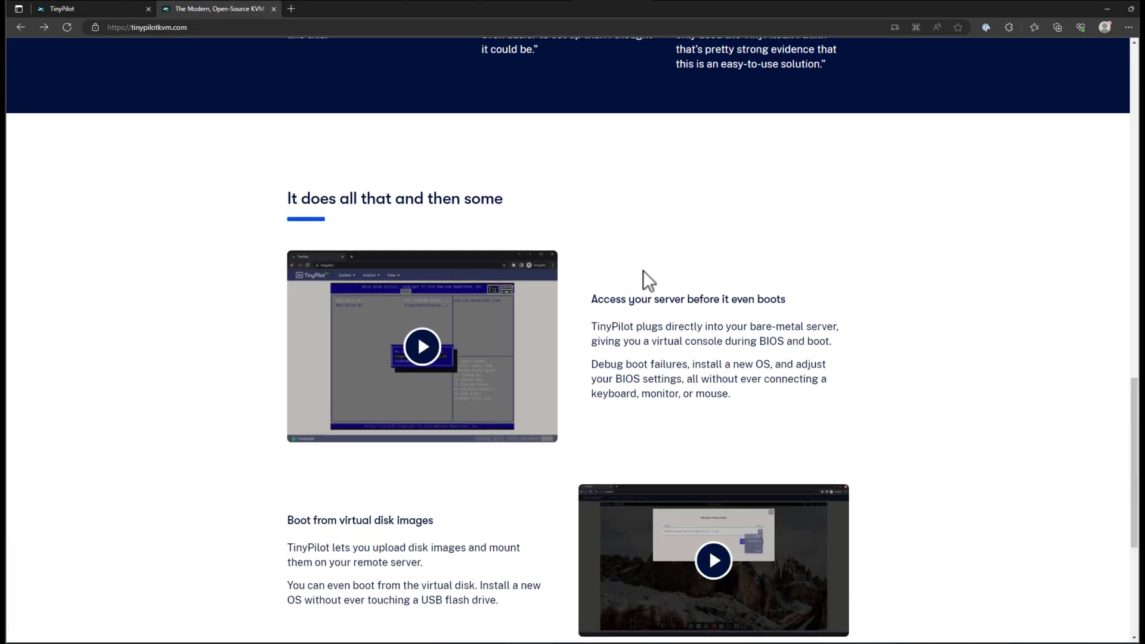
{"action": "scroll", "coordinate": [645, 274], "scroll_direction": "up", "scroll_amount": 15}
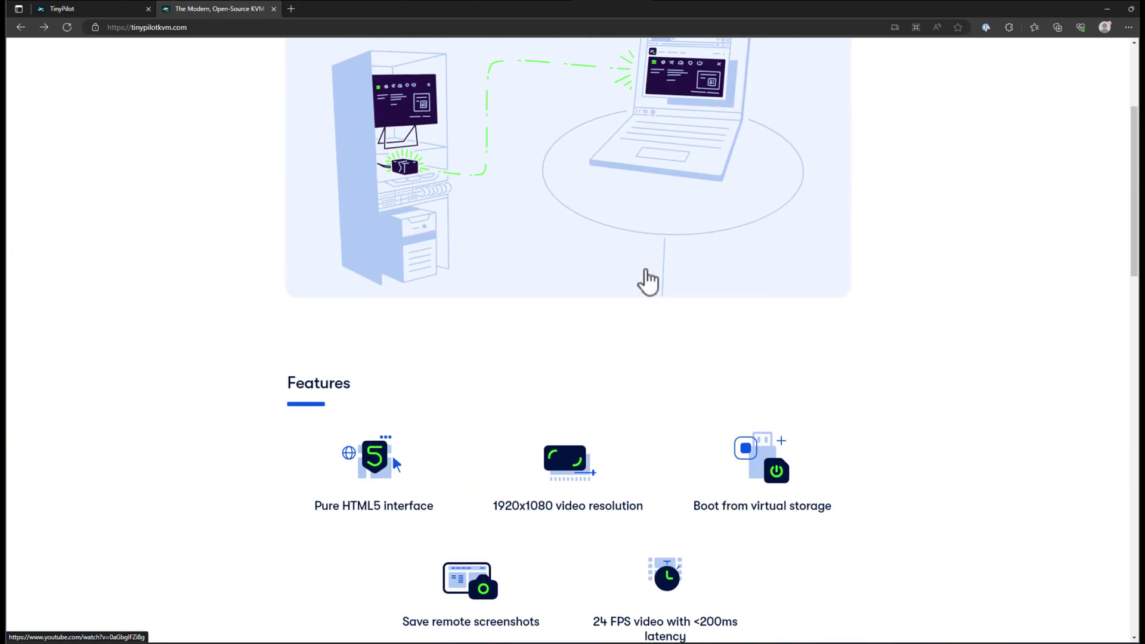
{"action": "scroll", "coordinate": [648, 280], "scroll_direction": "up", "scroll_amount": 3}
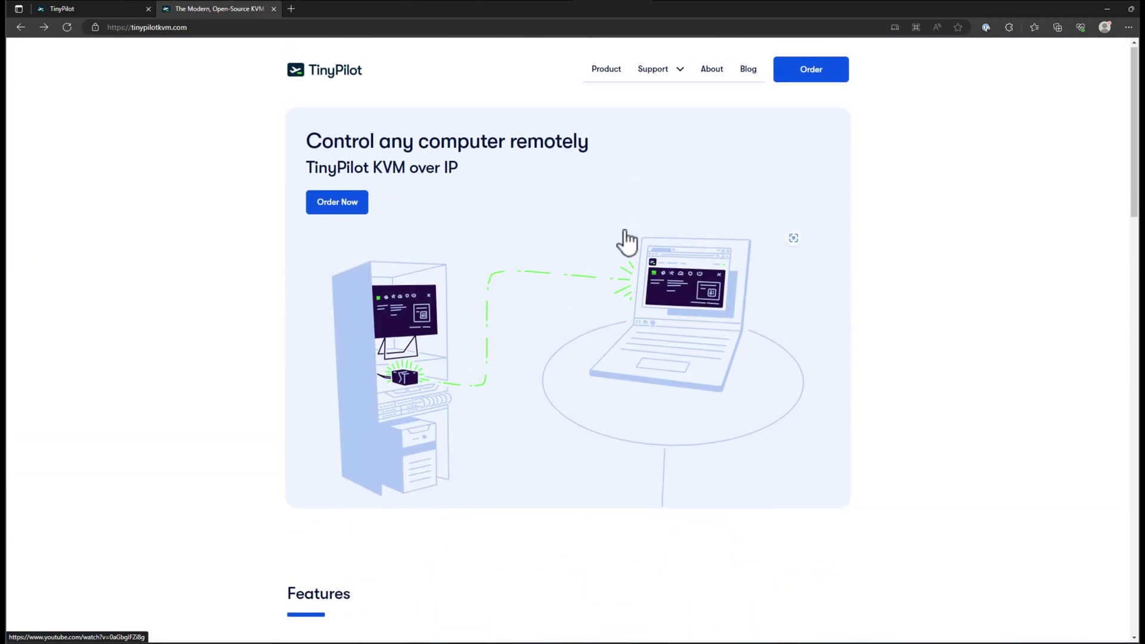
{"action": "left_click", "coordinate": [614, 77]}
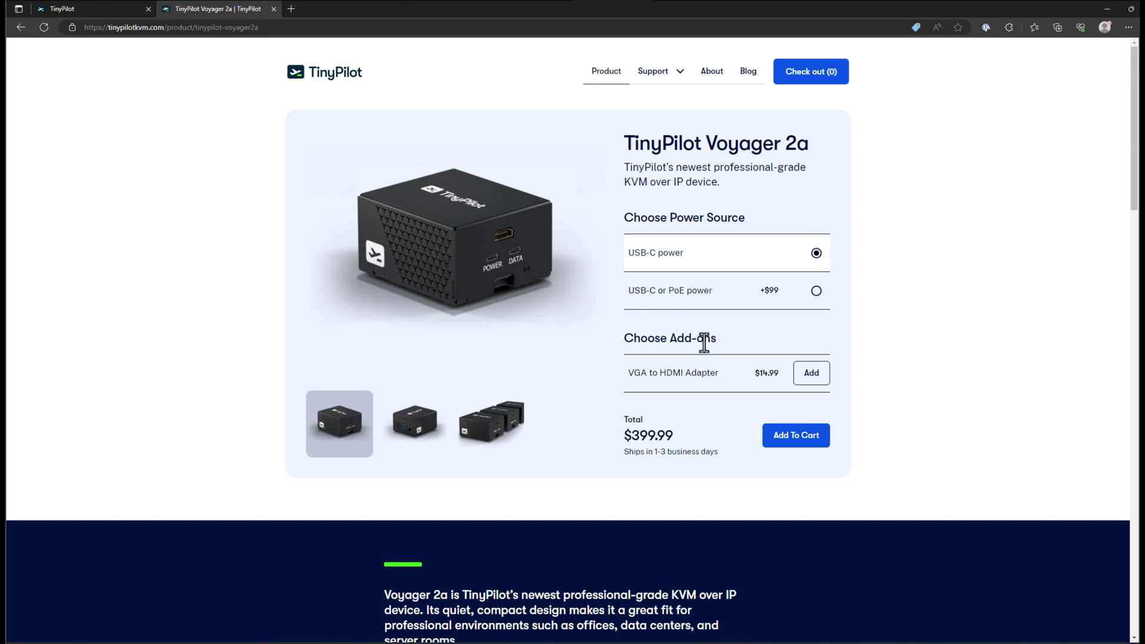
Highlight the VGA to HDMI Adapter add-on name and the $399.99 total, clearing each selection
{"action": "left_click_drag", "start_coordinate": [629, 372], "coordinate": [721, 379]}
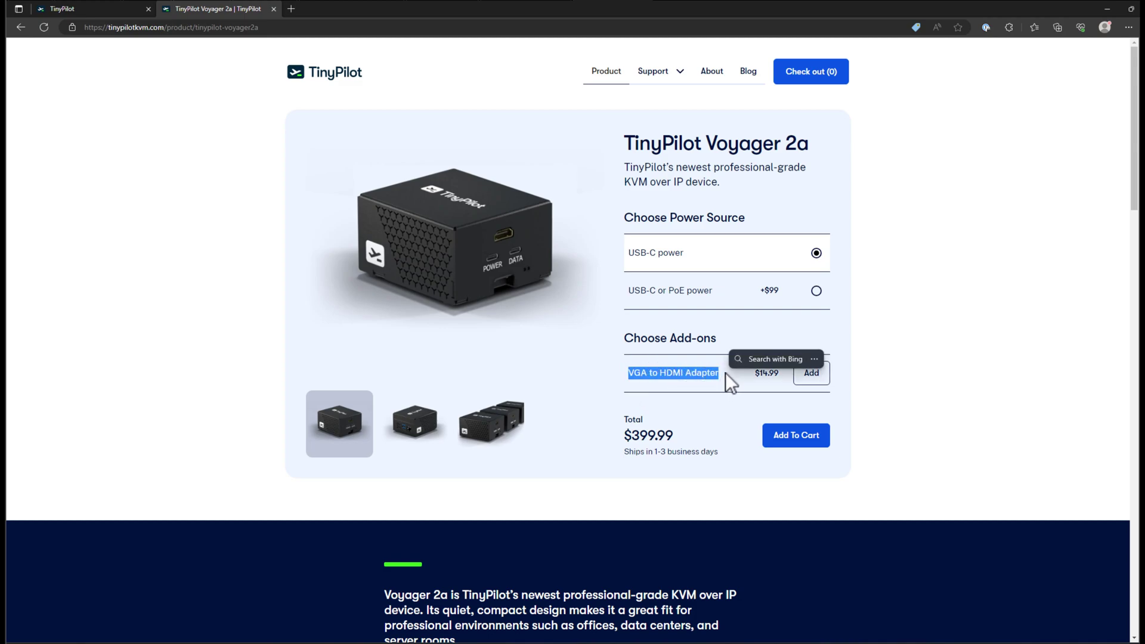
{"action": "left_click", "coordinate": [740, 374]}
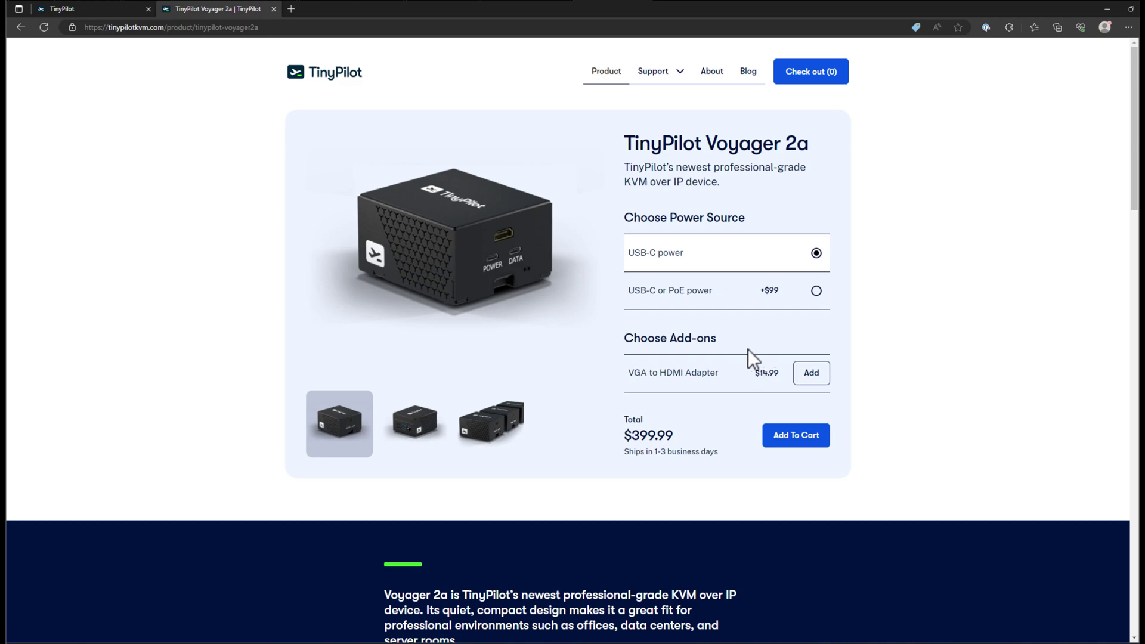
{"action": "left_click_drag", "start_coordinate": [632, 435], "coordinate": [671, 433]}
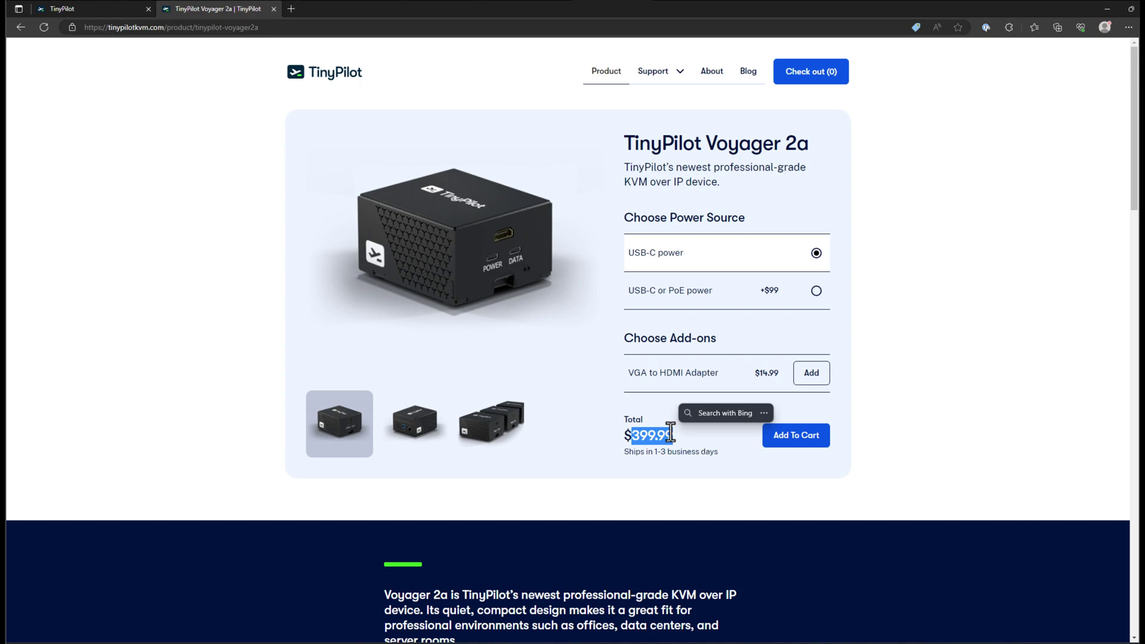
{"action": "left_click", "coordinate": [628, 435]}
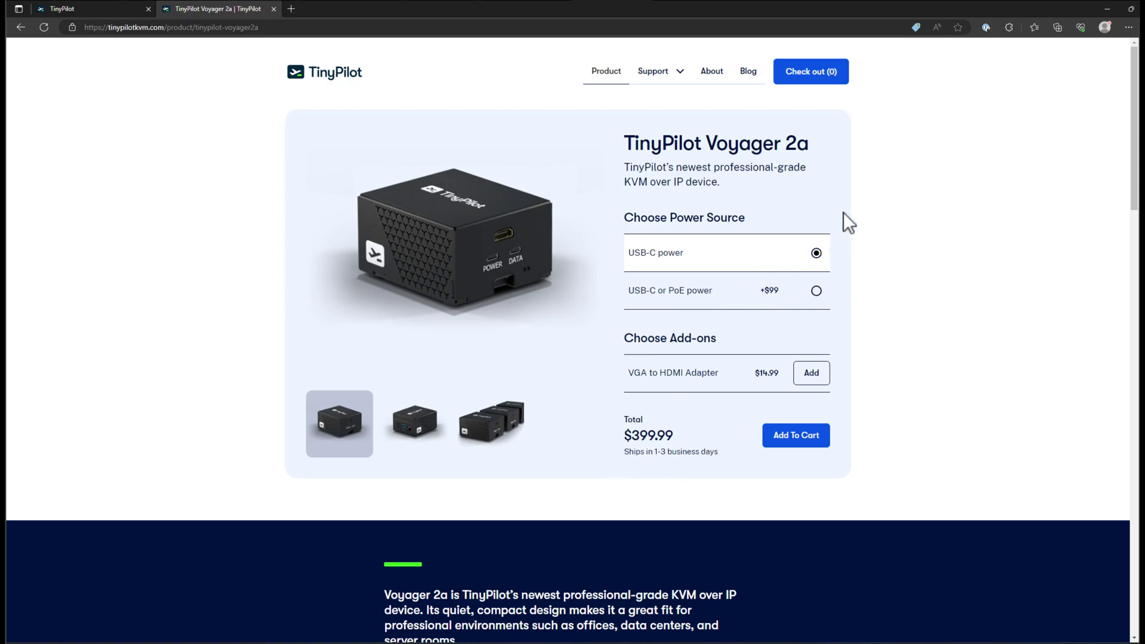
{"action": "scroll", "coordinate": [844, 213], "scroll_direction": "down", "scroll_amount": 3}
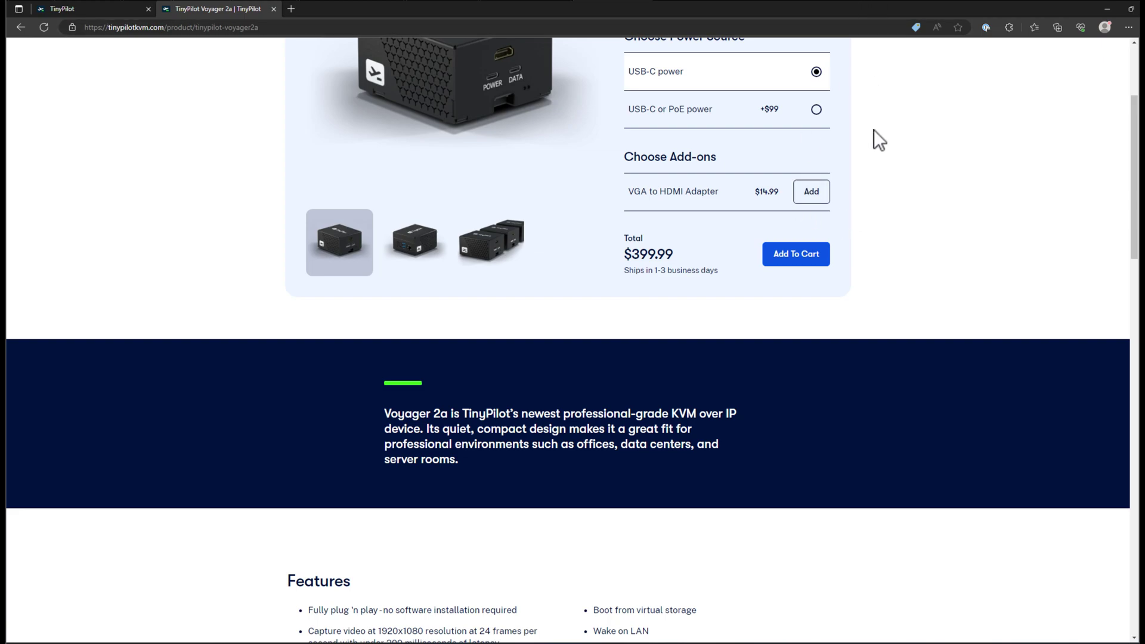
Scroll the Voyager 2a page back up to its title, power options and $399.99 total
{"action": "scroll", "coordinate": [847, 223], "scroll_direction": "up", "scroll_amount": 3}
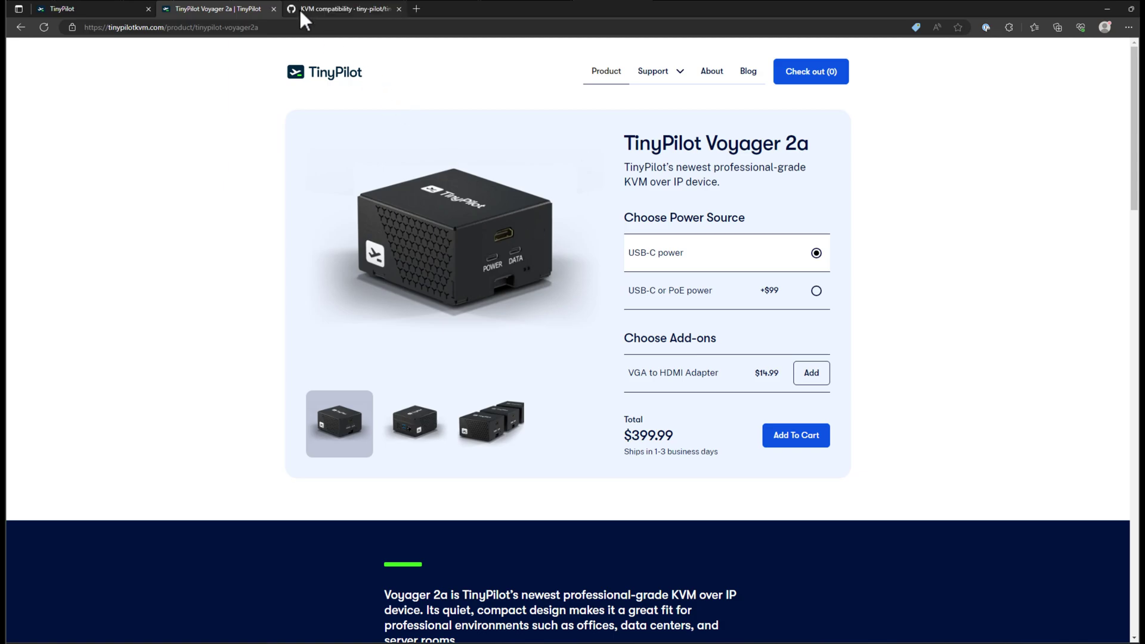
Switch to the KVM compatibility wiki tab and scroll down to the Limited compatibility table
{"action": "left_click", "coordinate": [312, 11]}
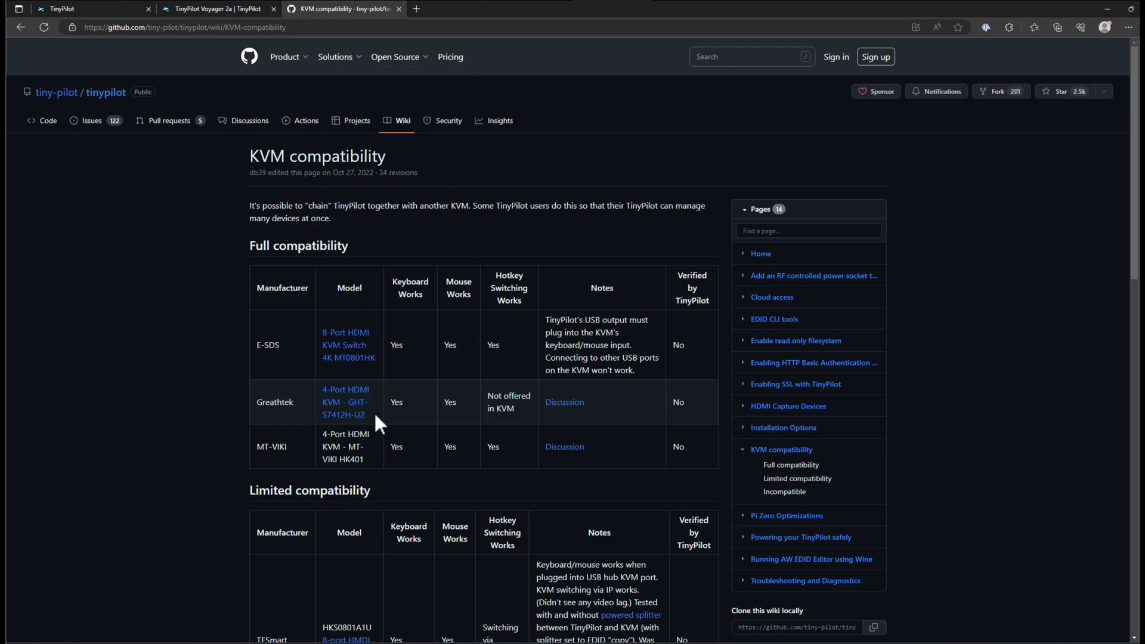
{"action": "scroll", "coordinate": [374, 411], "scroll_direction": "down", "scroll_amount": 5}
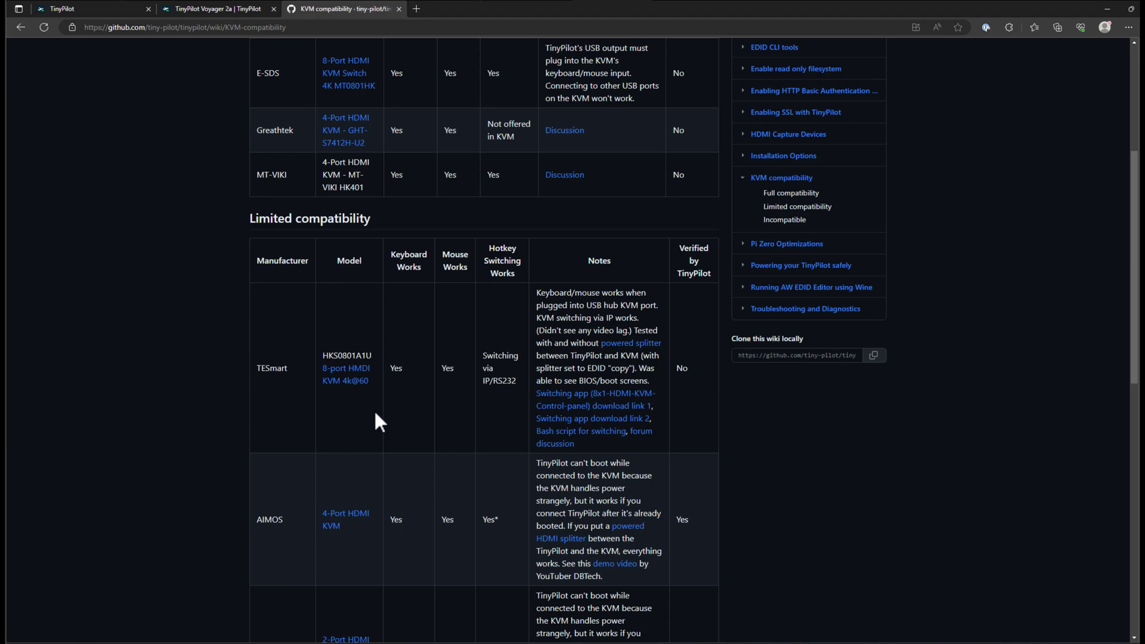
Scroll further through the compatibility tables, then return to the Voyager 2a product tab
{"action": "scroll", "coordinate": [363, 331], "scroll_direction": "down", "scroll_amount": 5}
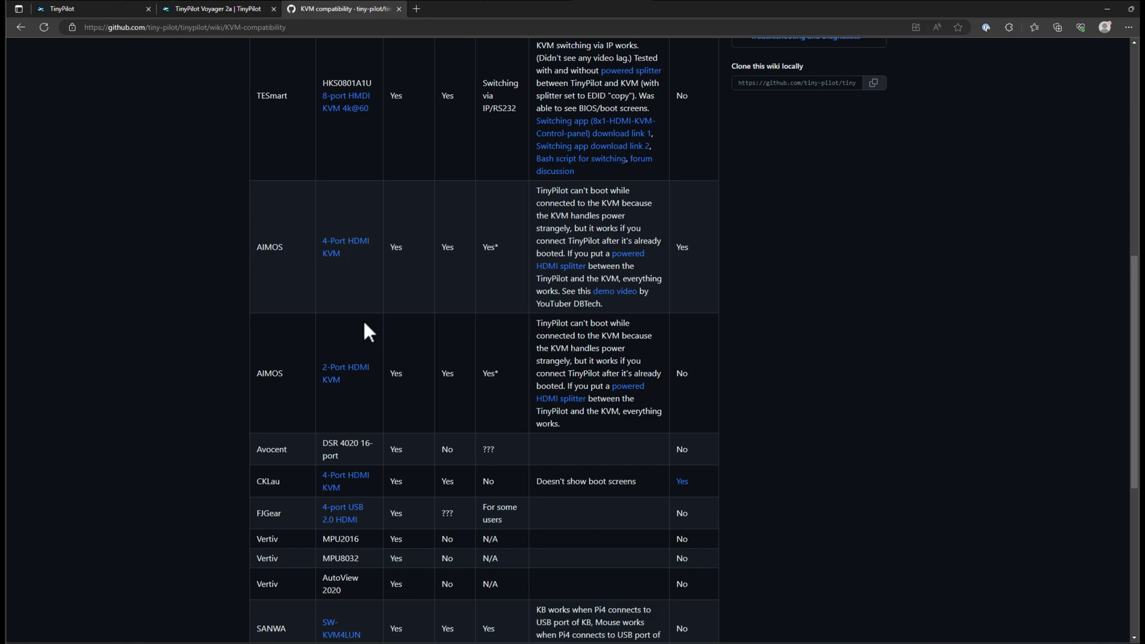
{"action": "scroll", "coordinate": [364, 322], "scroll_direction": "down", "scroll_amount": 5}
{"action": "key", "text": "ctrl+shift+Tab"}
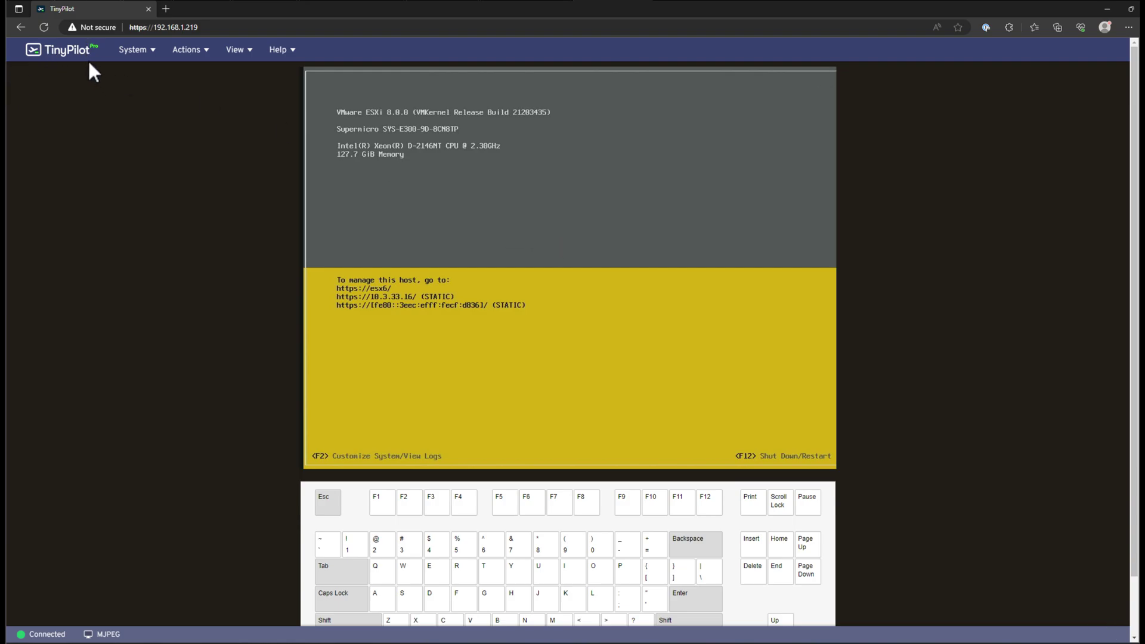
{"action": "left_click", "coordinate": [217, 27]}
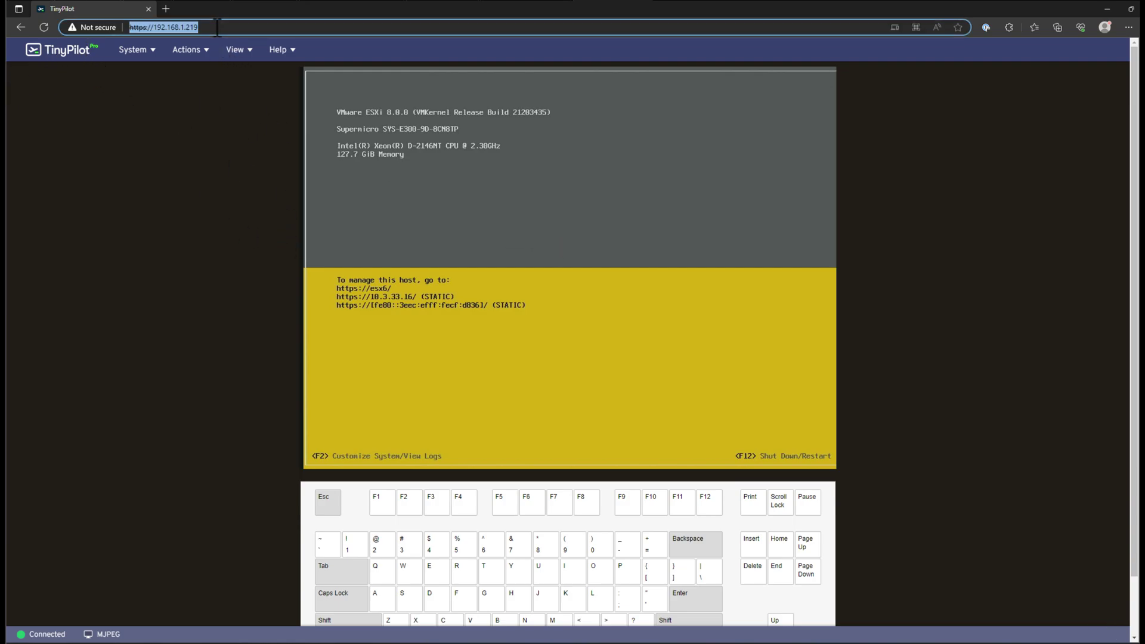
{"action": "key", "text": "Return"}
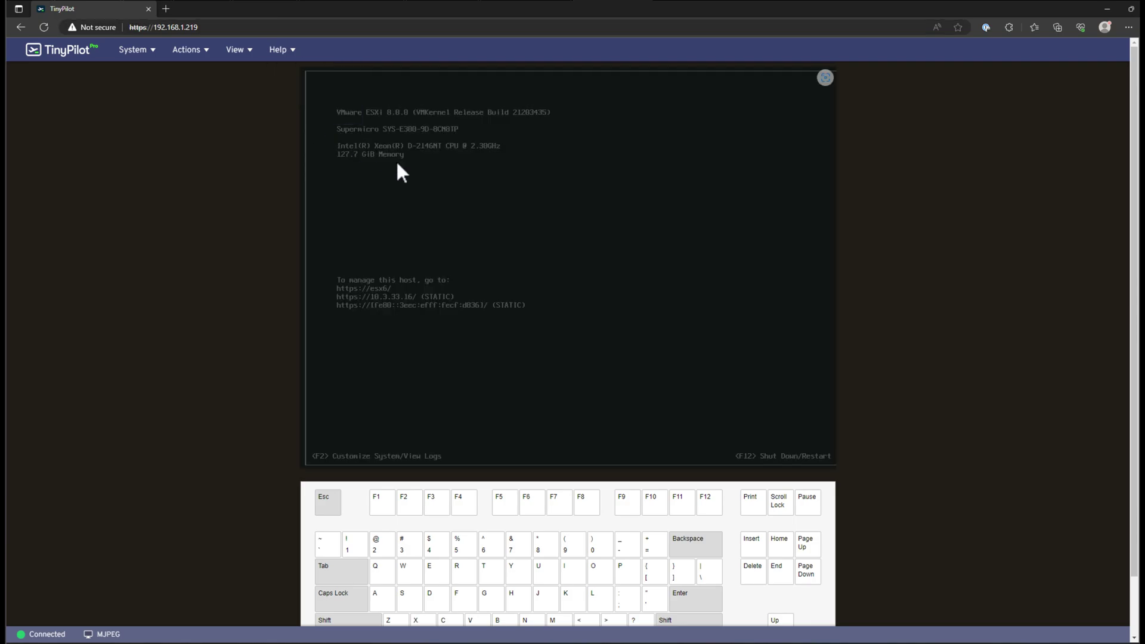
{"action": "key", "text": "Escape"}
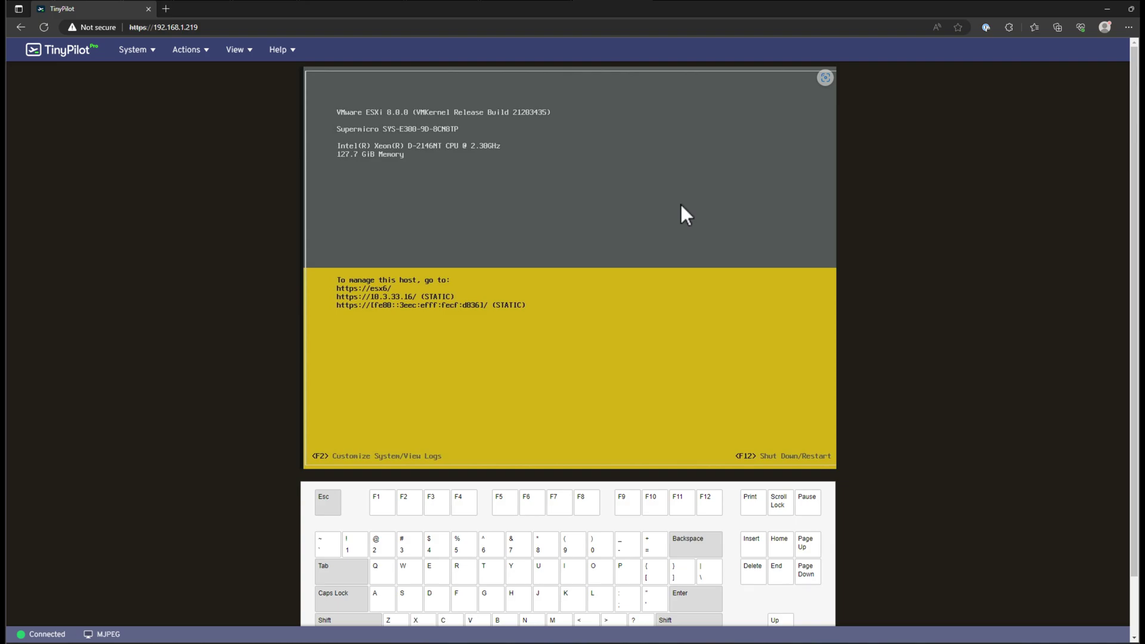
{"action": "mouse_move", "coordinate": [139, 53]}
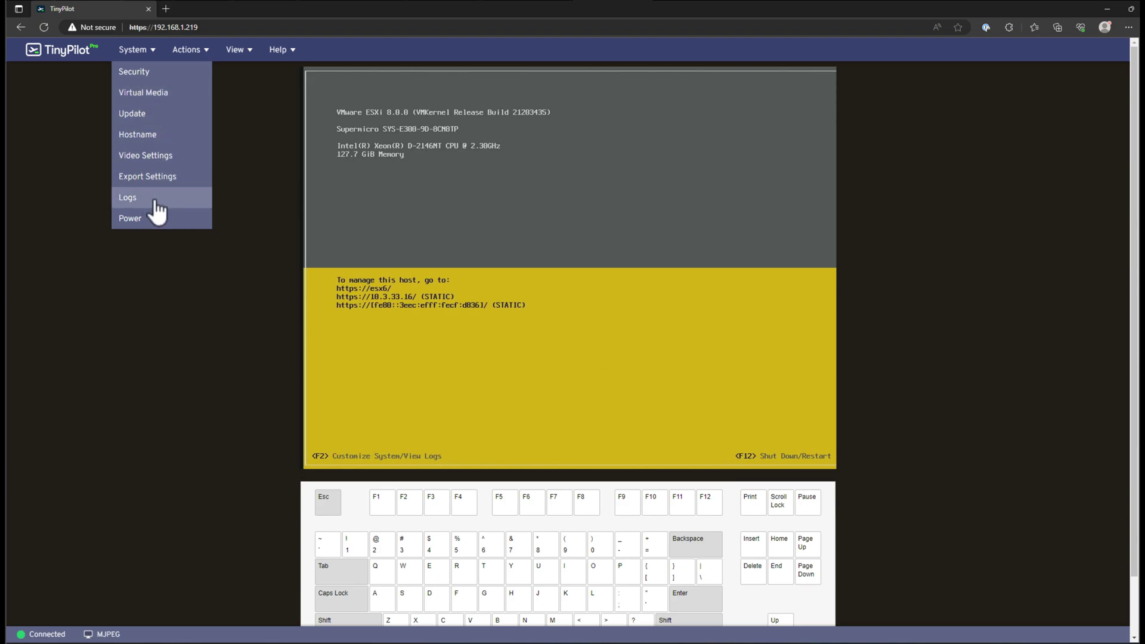
Dismiss the System menu and reopen its options list, from Security through Power
{"action": "left_click", "coordinate": [150, 53]}
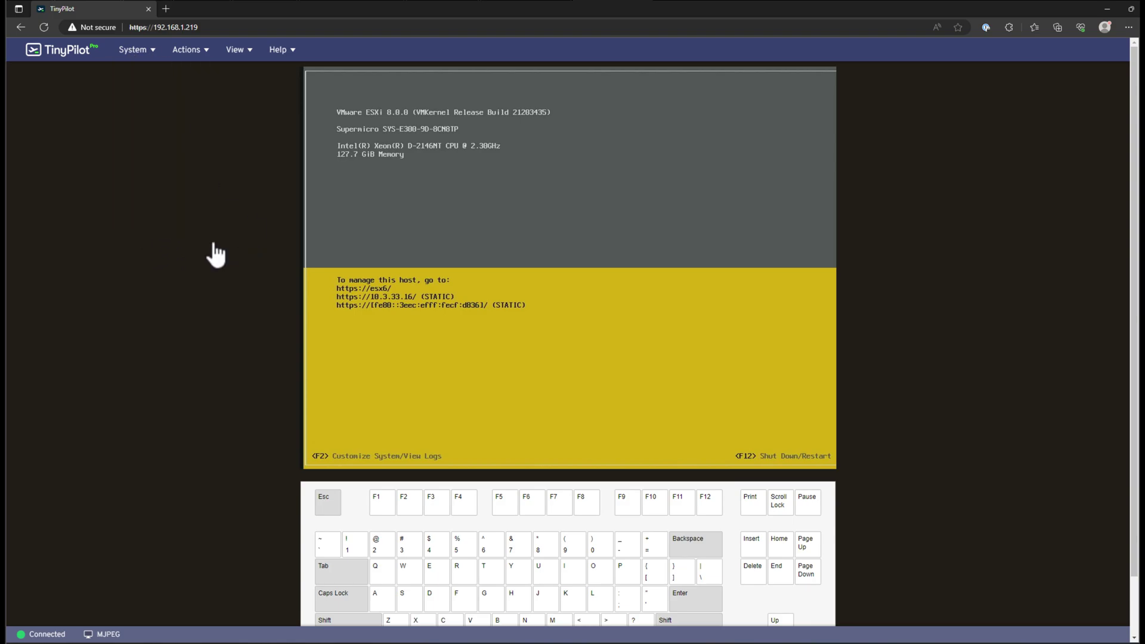
{"action": "mouse_move", "coordinate": [153, 55]}
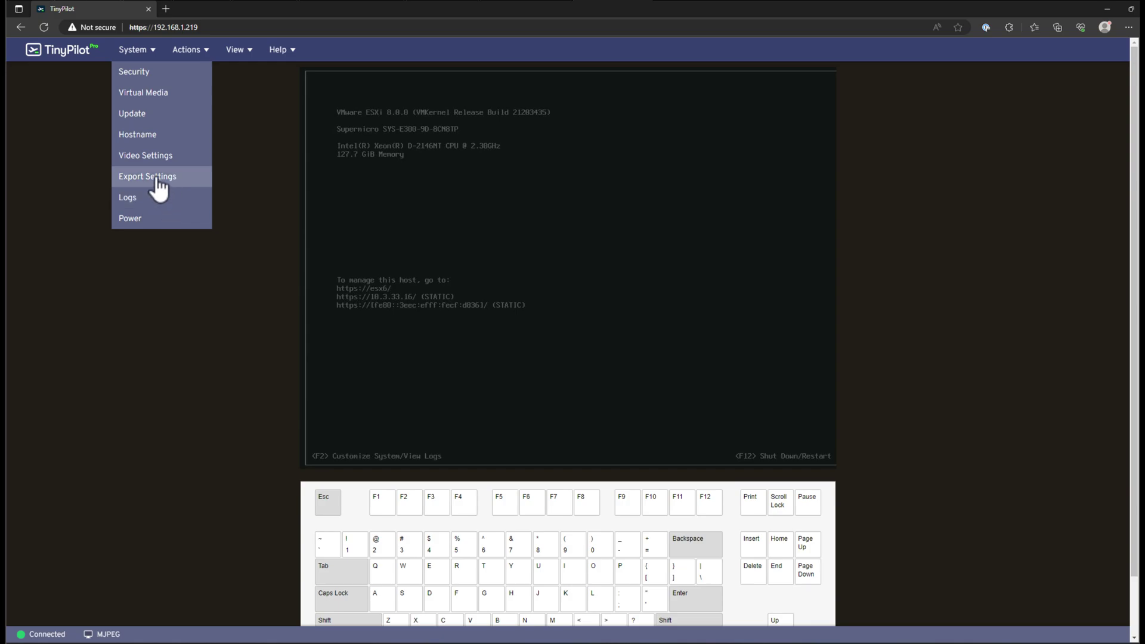
In Video Settings, check the MJPEG streaming mode and quality slider, then cancel without applying
{"action": "left_click", "coordinate": [154, 156]}
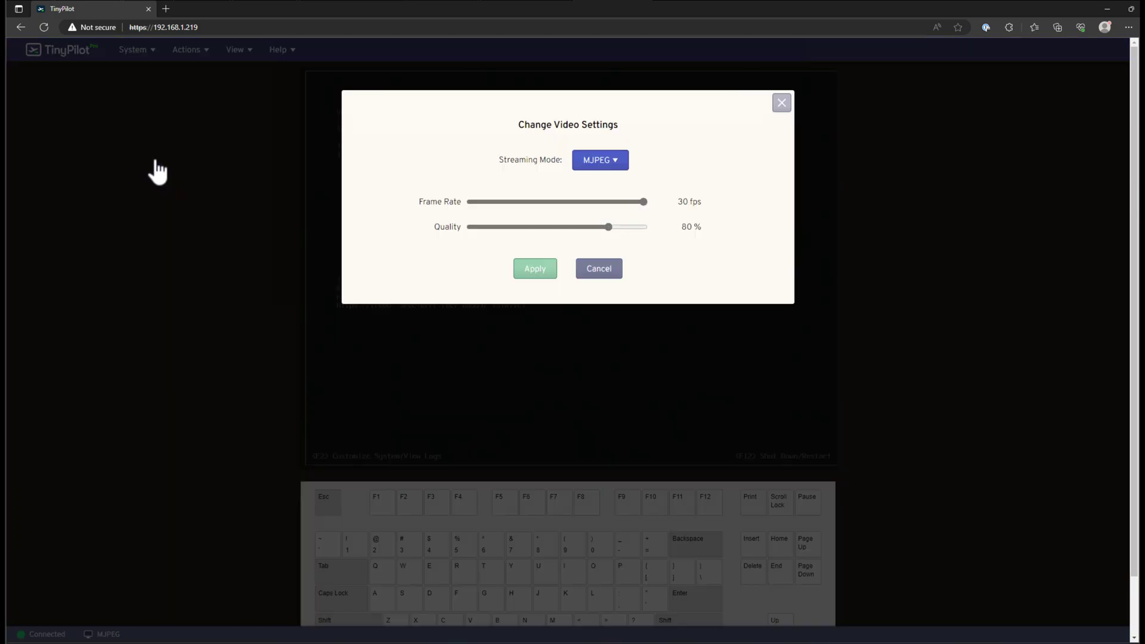
{"action": "left_click", "coordinate": [600, 160]}
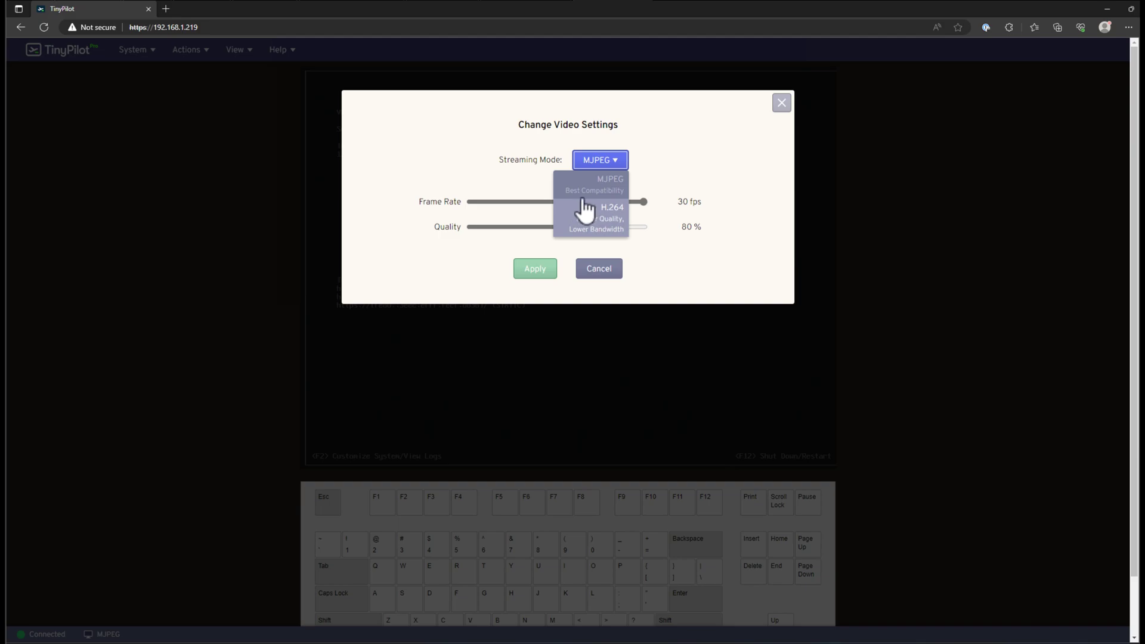
{"action": "left_click", "coordinate": [614, 163]}
{"action": "left_click", "coordinate": [621, 162]}
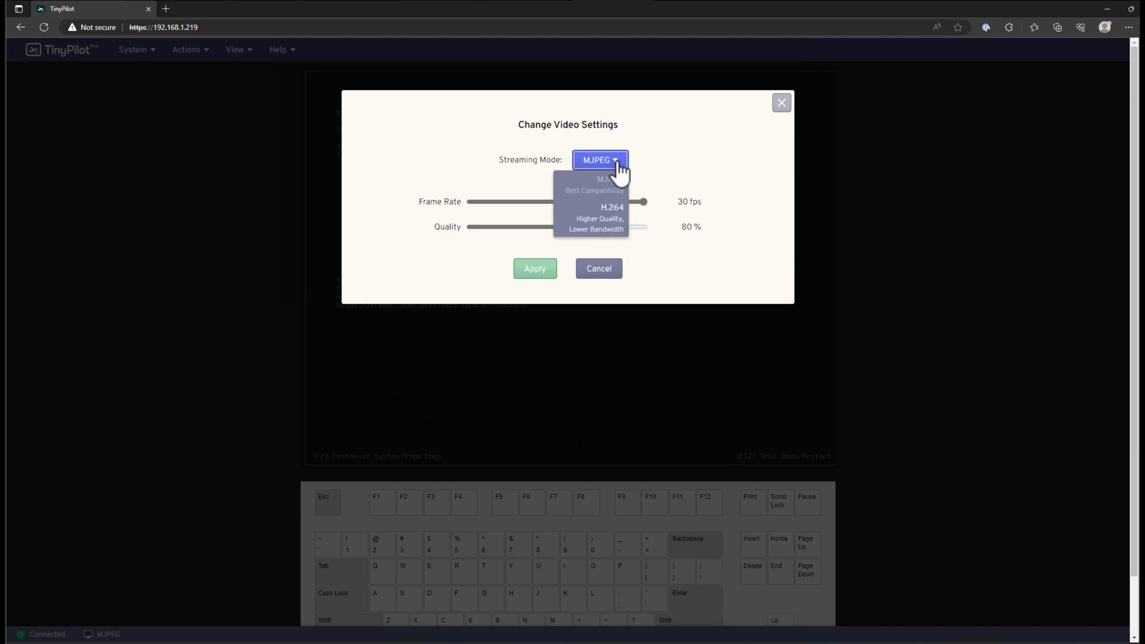
{"action": "left_click", "coordinate": [659, 174]}
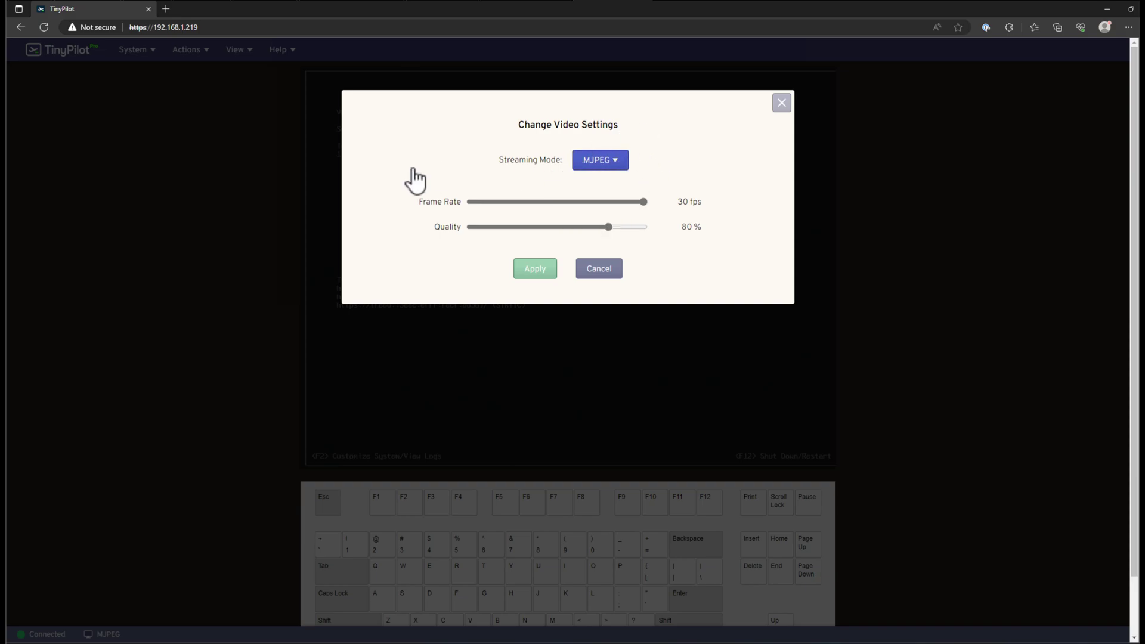
{"action": "mouse_move", "coordinate": [609, 227]}
{"action": "left_mouse_down"}
{"action": "mouse_move", "coordinate": [519, 227]}
{"action": "mouse_move", "coordinate": [623, 227]}
{"action": "mouse_move", "coordinate": [611, 227]}
{"action": "left_mouse_up"}
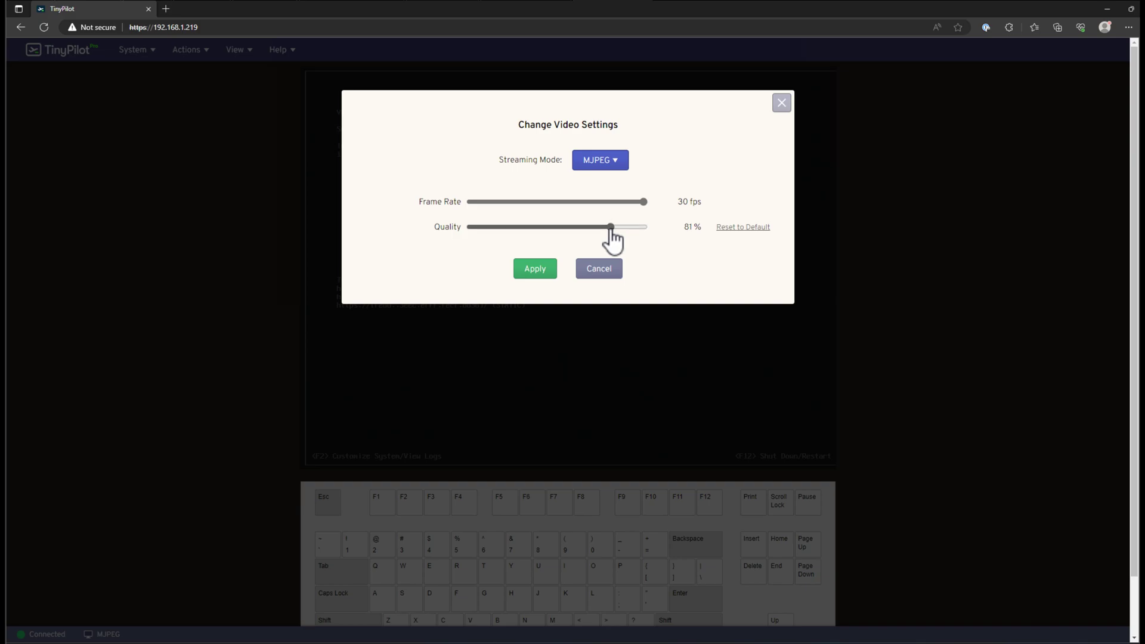
{"action": "left_click", "coordinate": [609, 275]}
{"action": "left_click", "coordinate": [149, 53]}
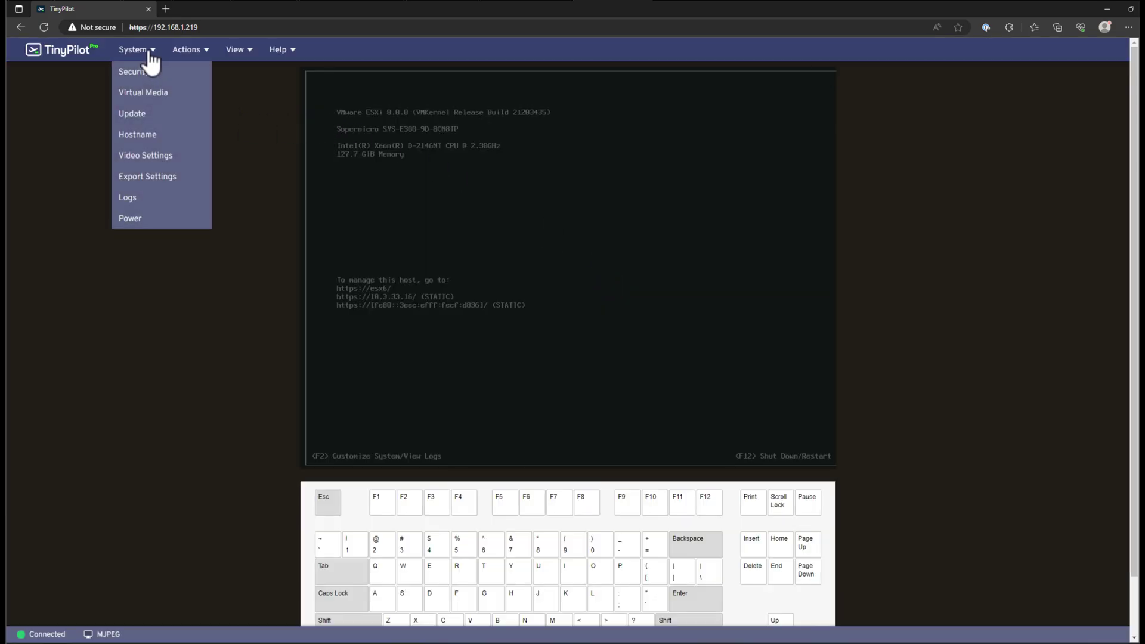
{"action": "left_click", "coordinate": [151, 114]}
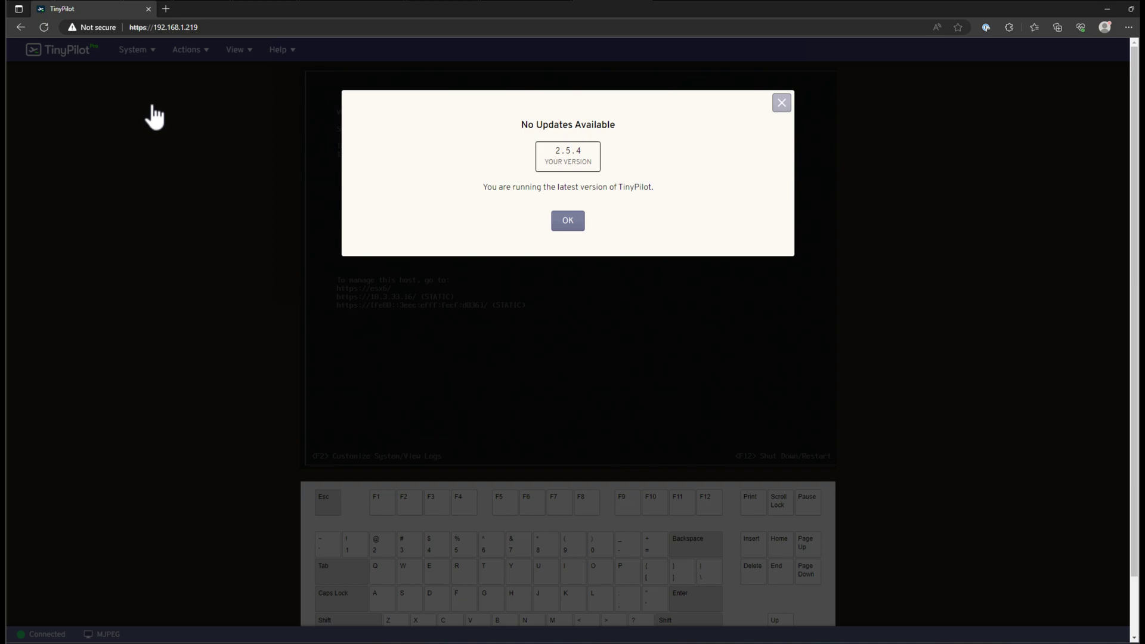
{"action": "left_click", "coordinate": [782, 104]}
{"action": "left_click", "coordinate": [142, 53]}
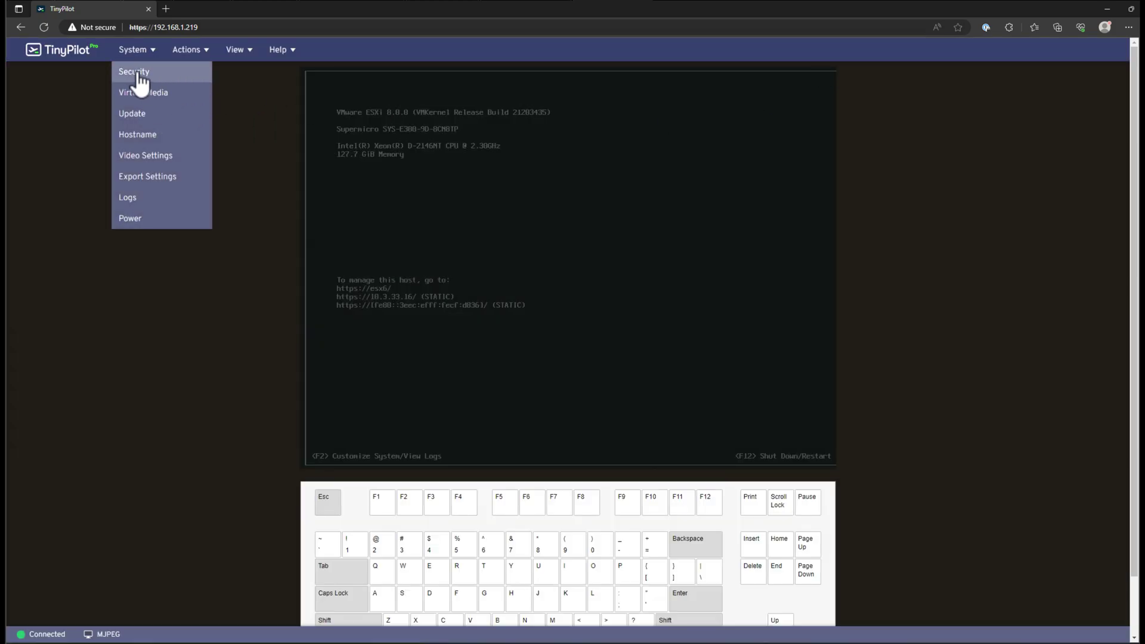
Review Security Settings (login and SSH off, HTTPS required) and close them unchanged
{"action": "left_click", "coordinate": [138, 72]}
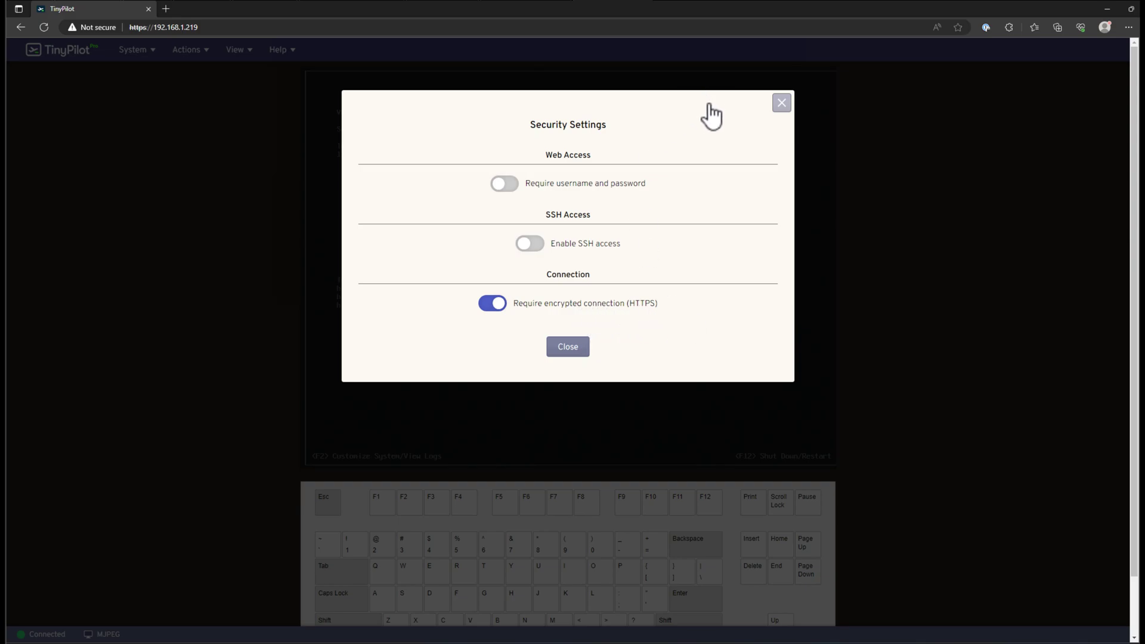
{"action": "left_click", "coordinate": [782, 103]}
{"action": "mouse_move", "coordinate": [158, 98]}
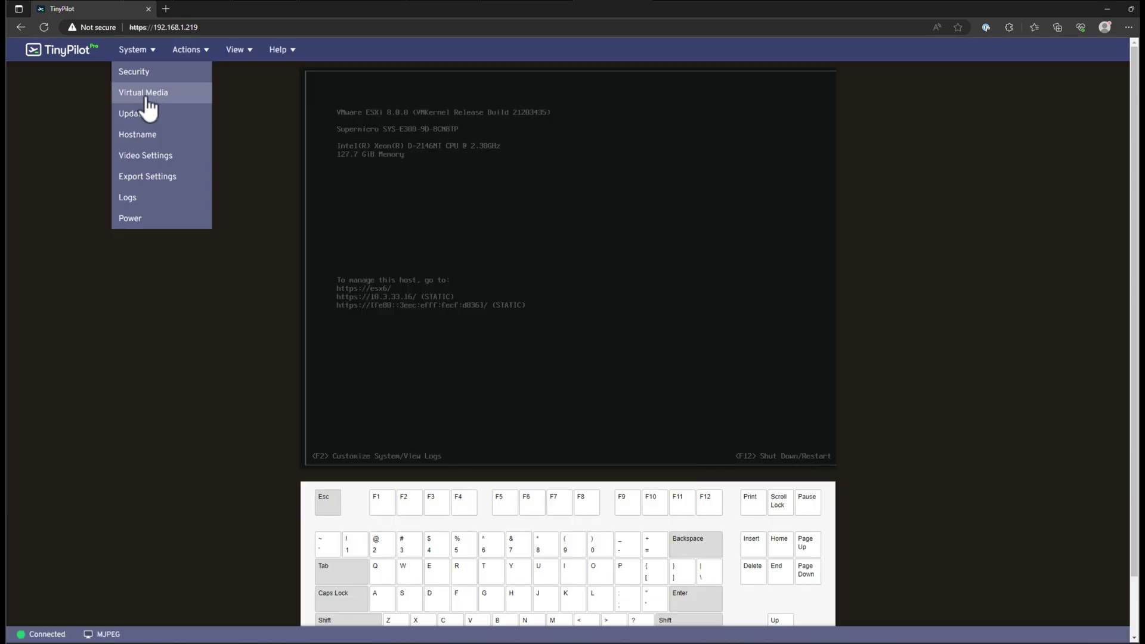
In Virtual Media, try Add Disk Image > From URL, go back, then choose From Computer
{"action": "left_click", "coordinate": [148, 96]}
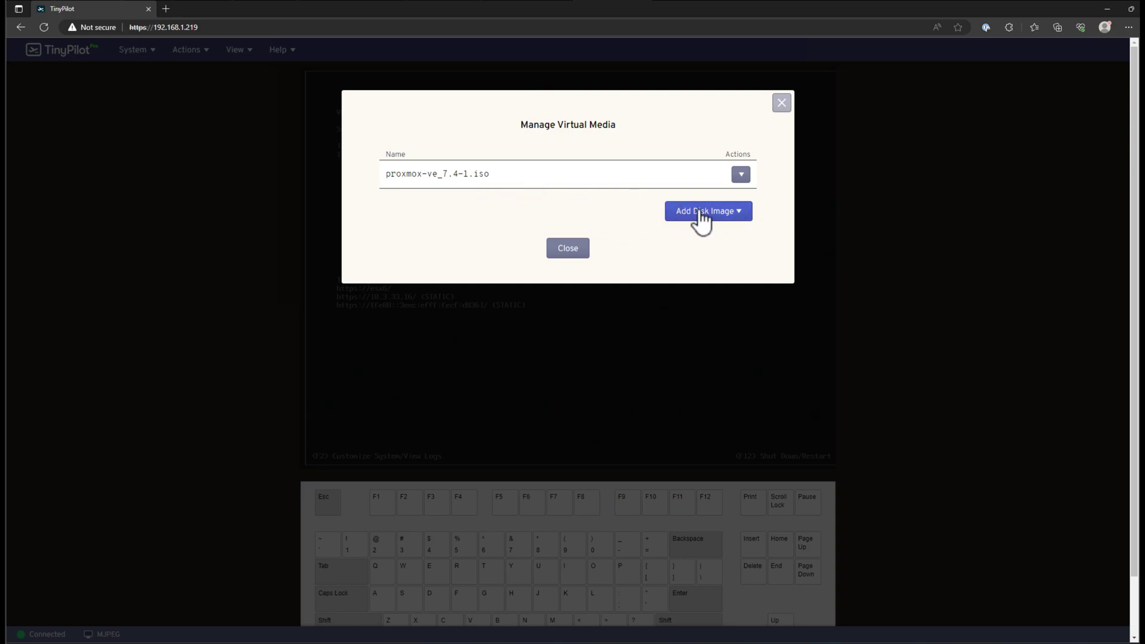
{"action": "left_click", "coordinate": [747, 218]}
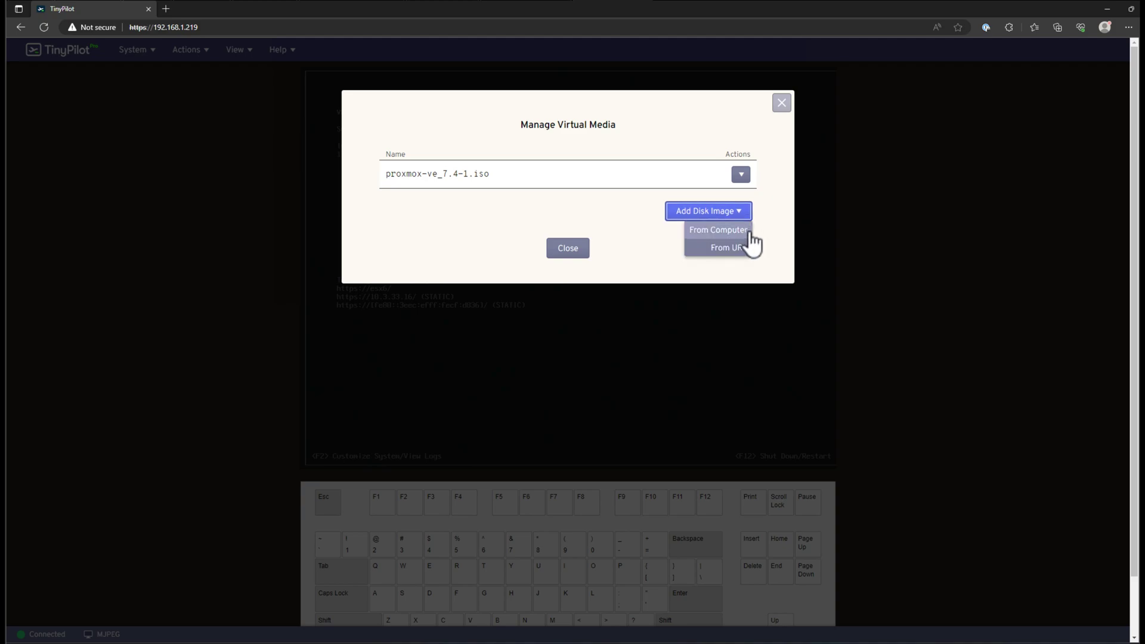
{"action": "left_click", "coordinate": [716, 250]}
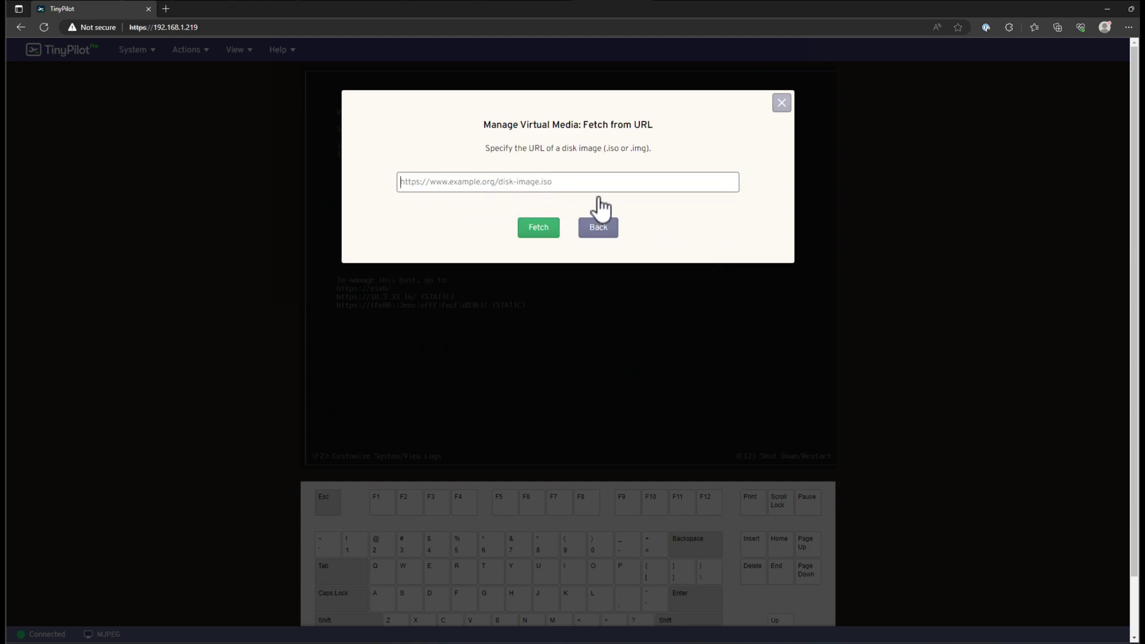
{"action": "left_click", "coordinate": [590, 235]}
{"action": "left_click", "coordinate": [721, 214]}
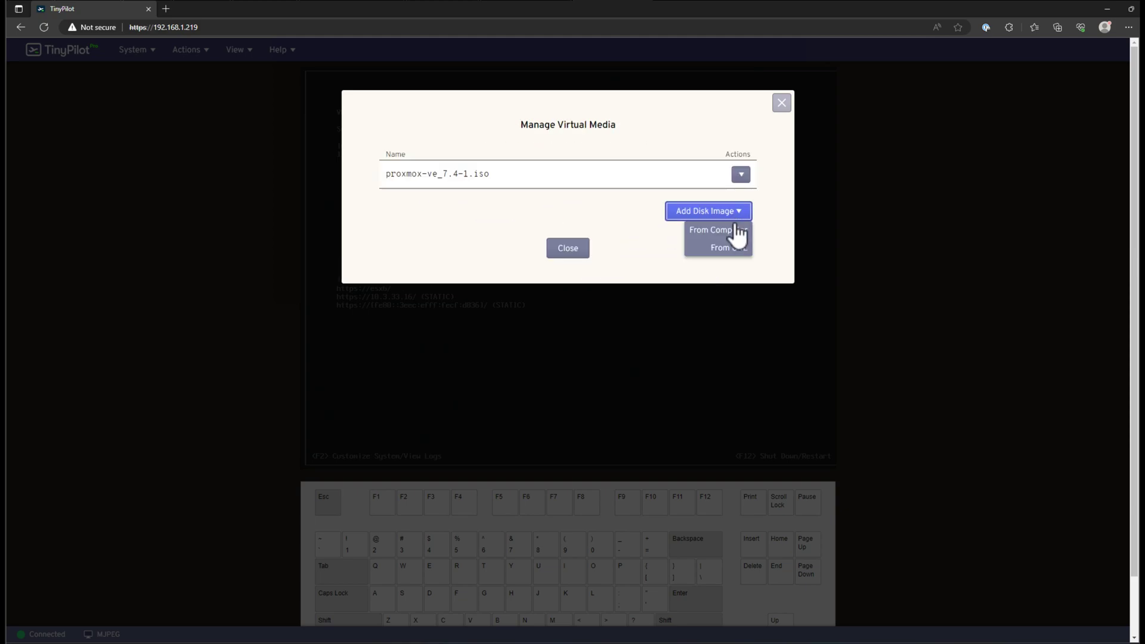
{"action": "left_click", "coordinate": [729, 233]}
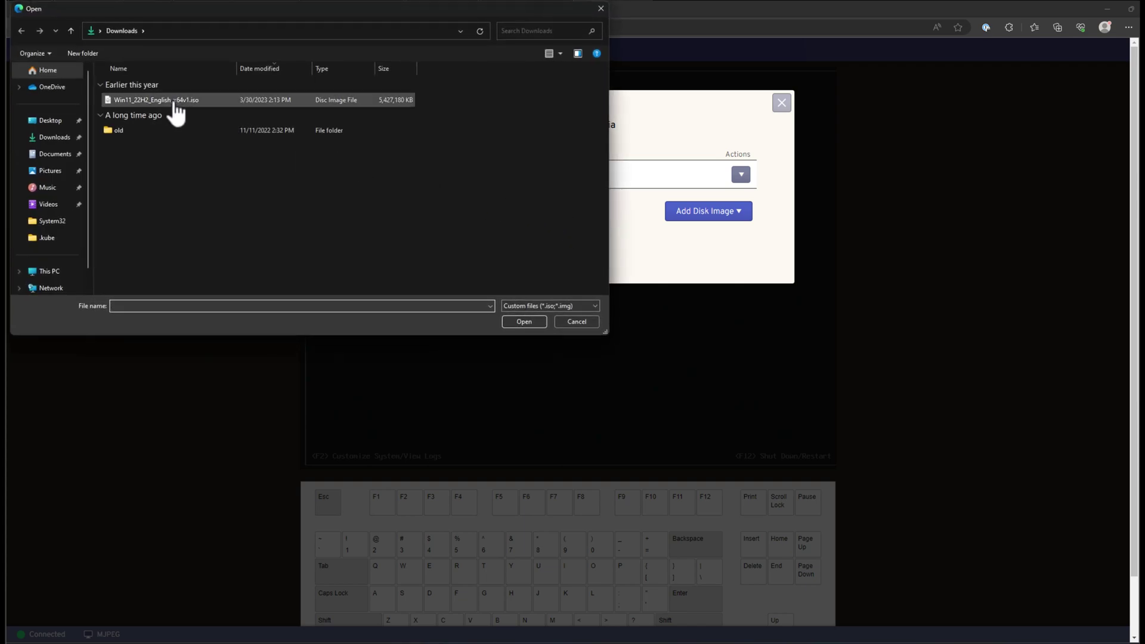
Select Win11_22H2_English_x64v1.iso, dismiss the picker without adding it, and open proxmox image actions
{"action": "left_click", "coordinate": [148, 101]}
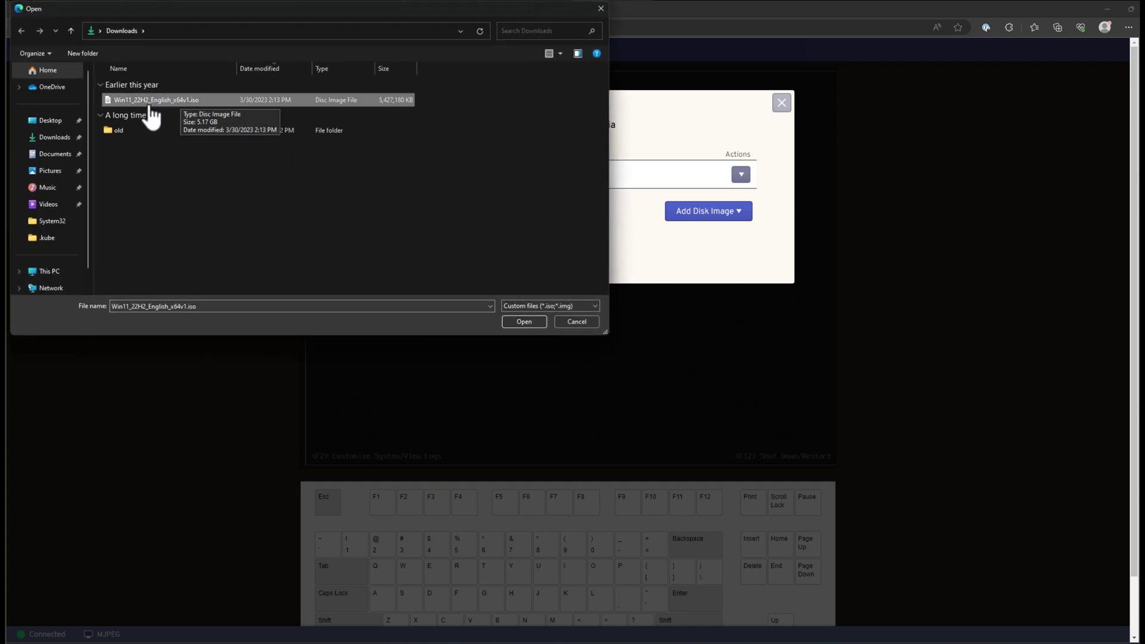
{"action": "left_click", "coordinate": [601, 8]}
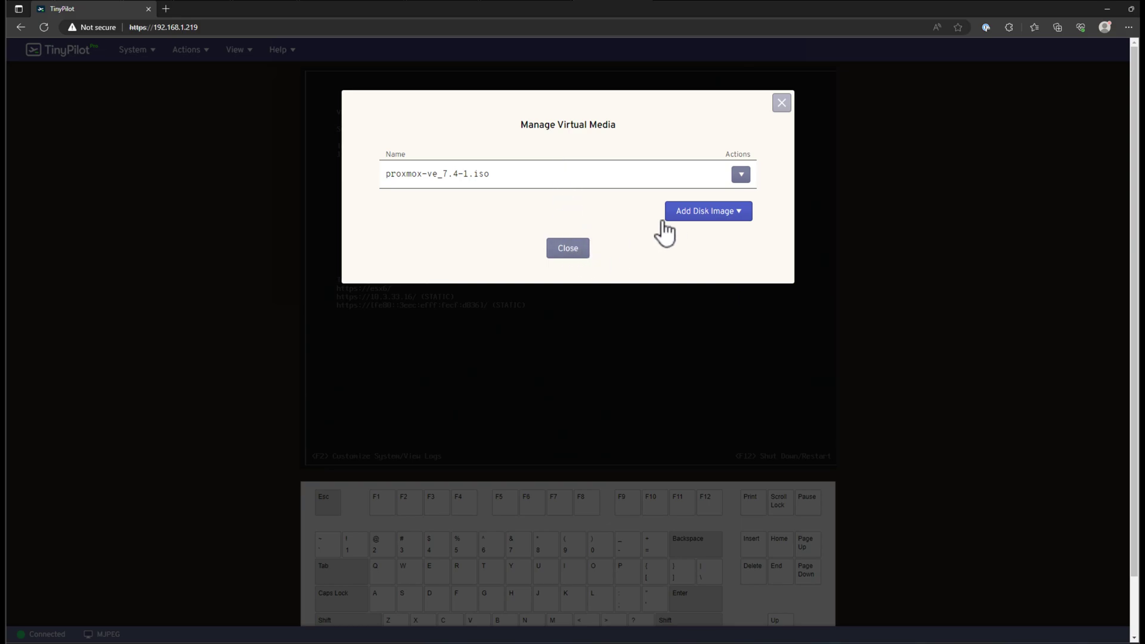
{"action": "left_click", "coordinate": [741, 175]}
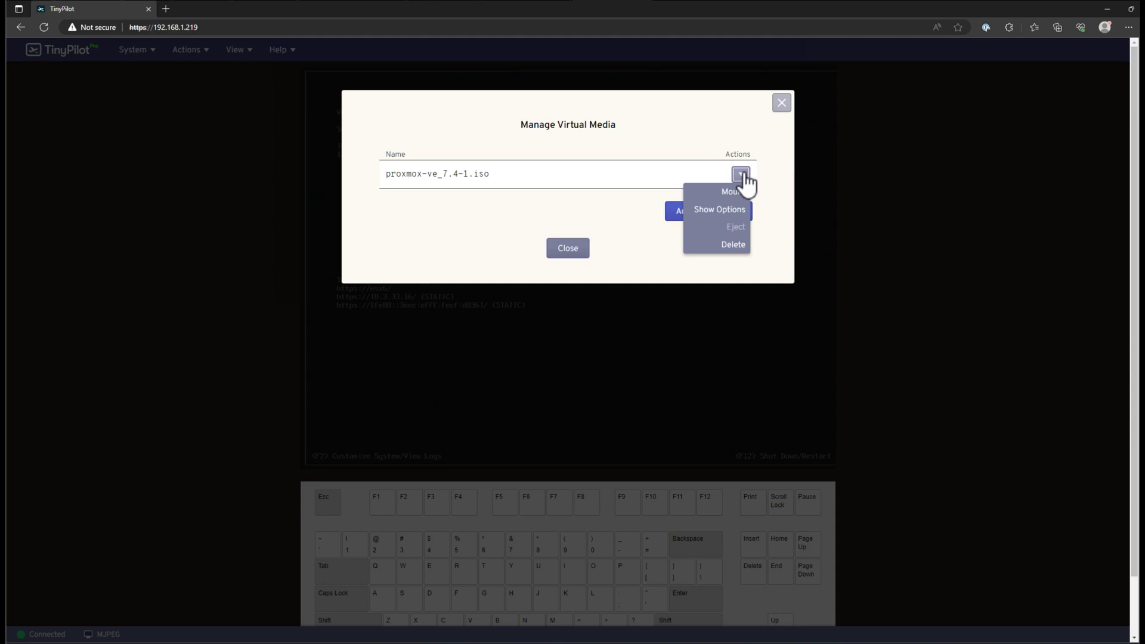
View proxmox-ve_7.4-1.iso's mount mode options (Flash Drive or CD-ROM), then close Virtual Media
{"action": "left_click", "coordinate": [716, 210]}
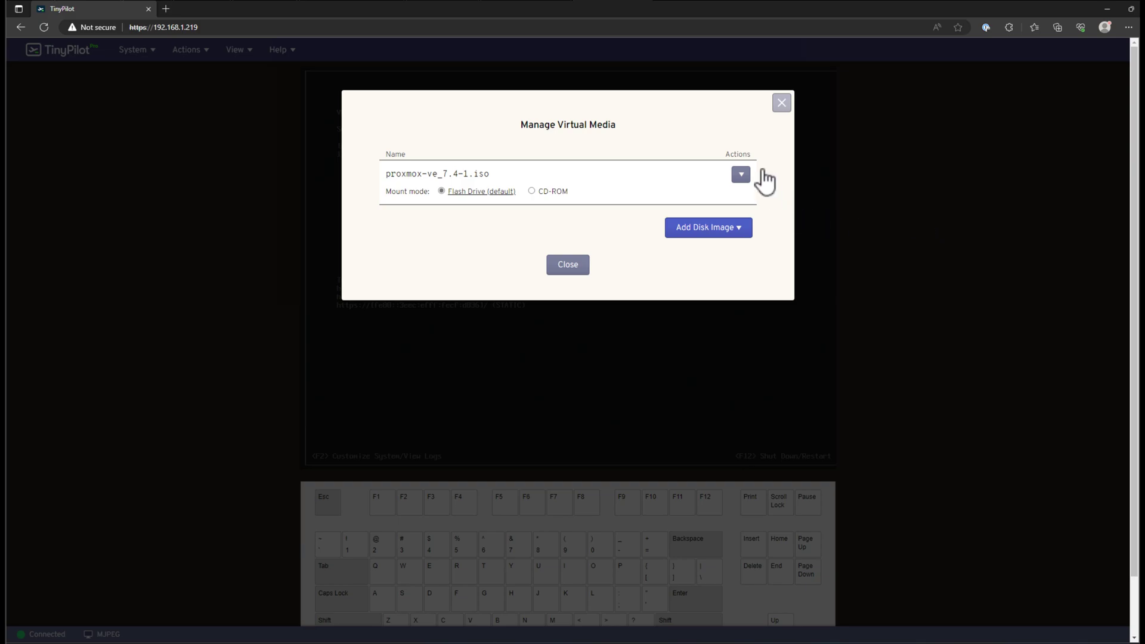
{"action": "left_click", "coordinate": [564, 267]}
{"action": "mouse_move", "coordinate": [228, 63]}
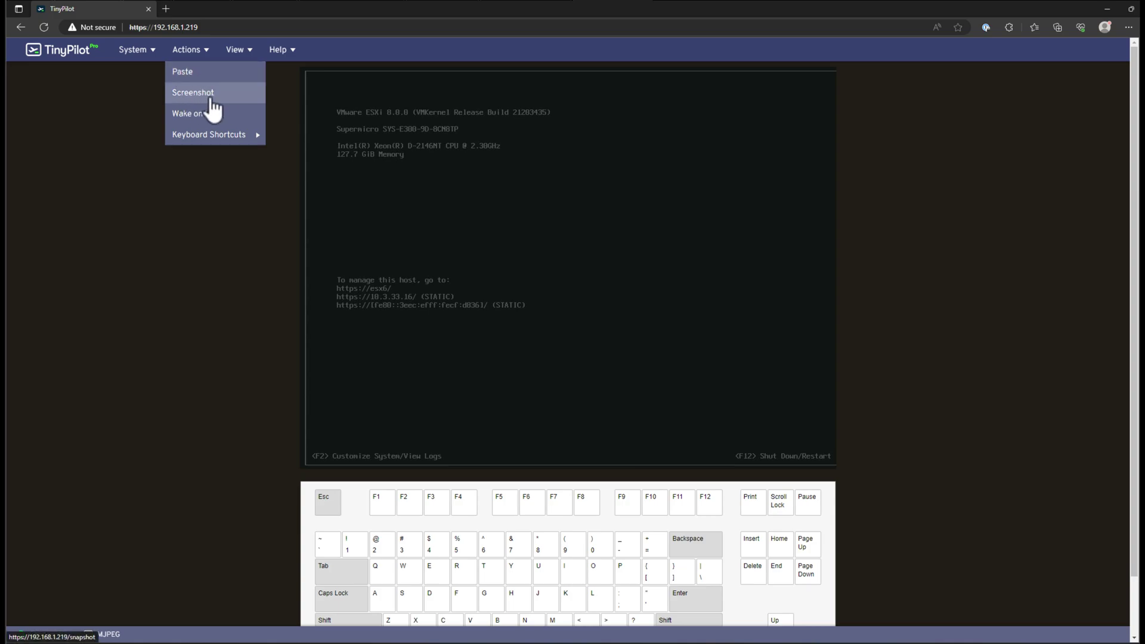
Browse the Actions menu's Paste, Screenshot, Wake on LAN and Keyboard Shortcuts entries
{"action": "mouse_move", "coordinate": [211, 142]}
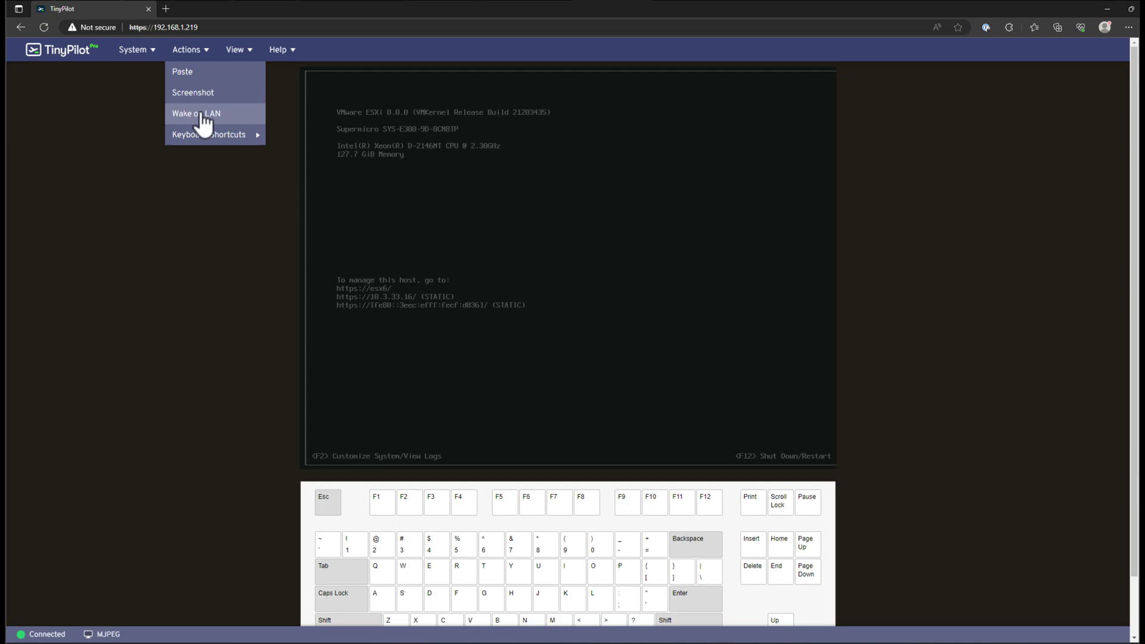
Uncheck Show Keyboard in the View menu to hide the on-screen keyboard
{"action": "left_click", "coordinate": [241, 50]}
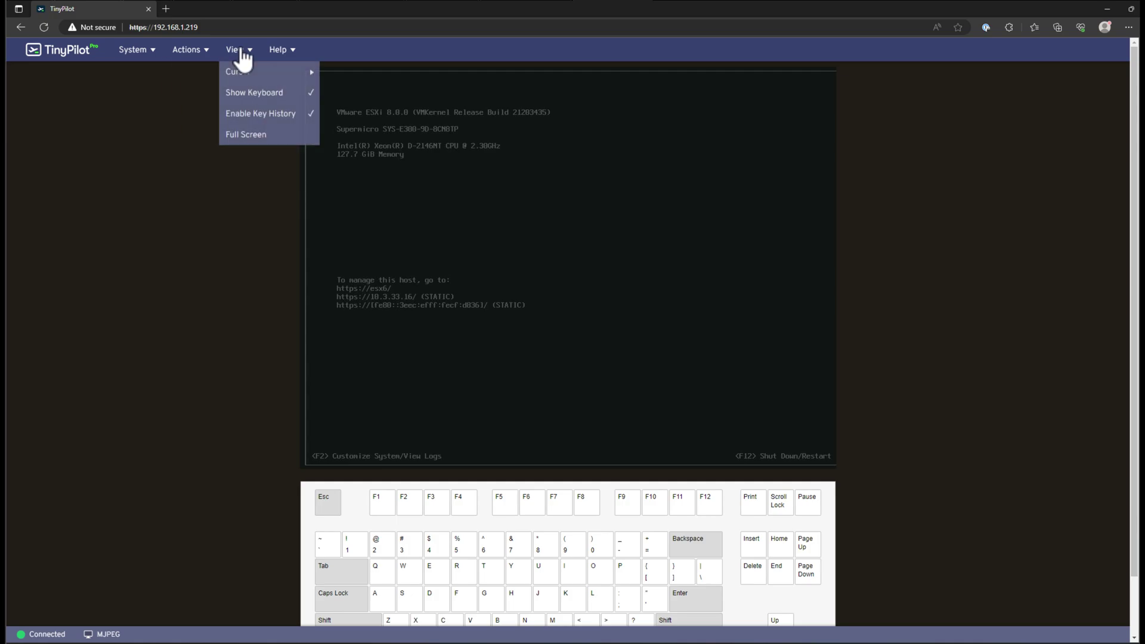
{"action": "left_click", "coordinate": [244, 51]}
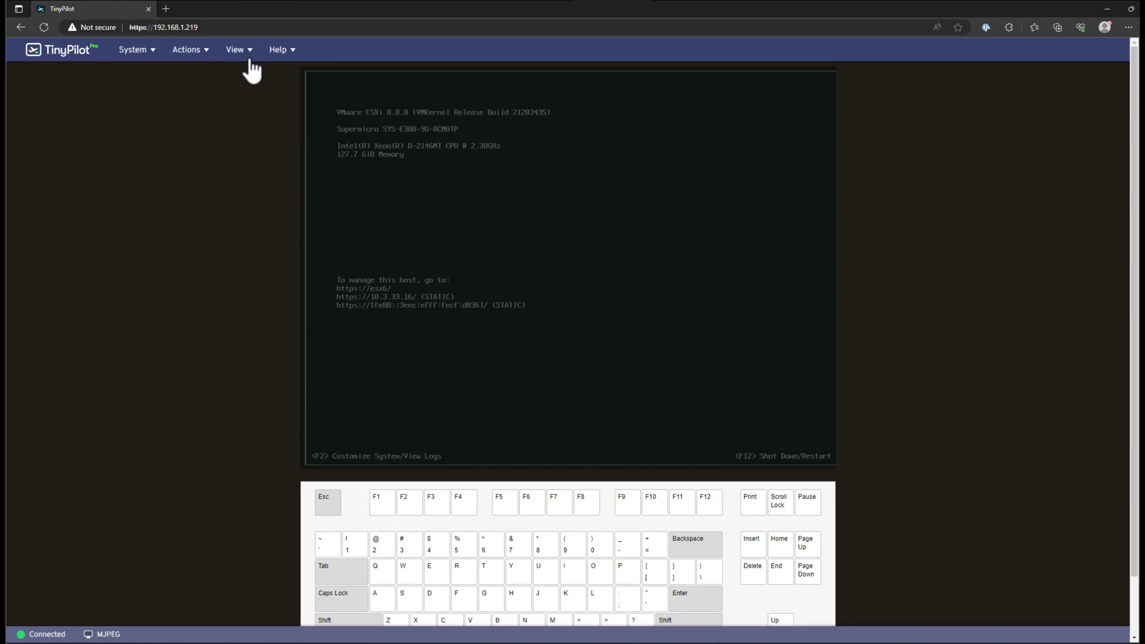
{"action": "left_click", "coordinate": [244, 57]}
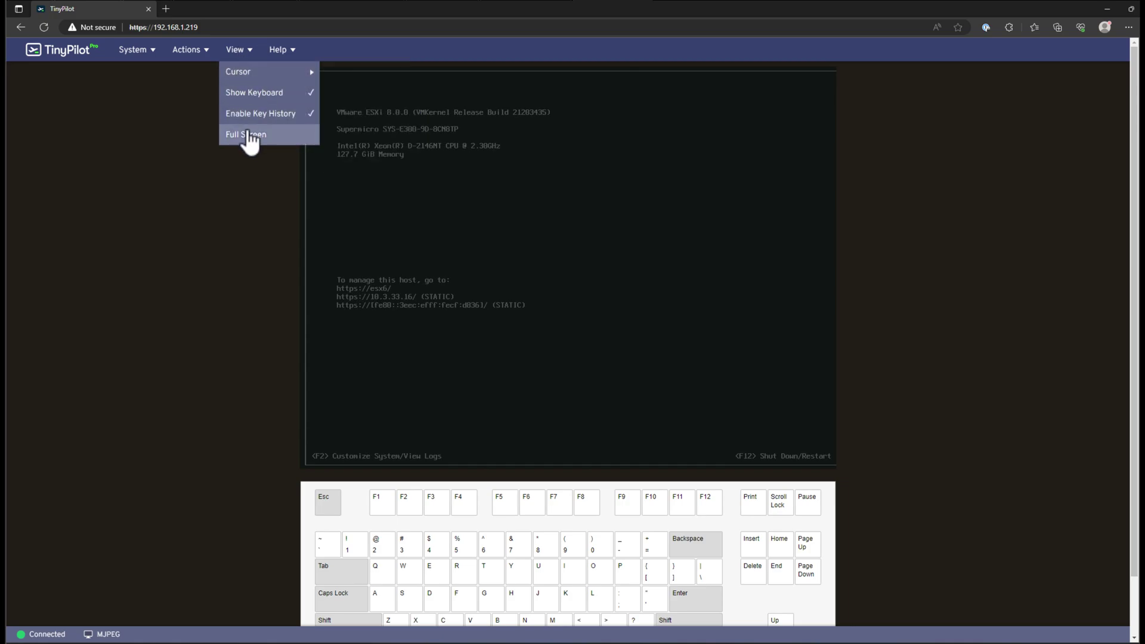
{"action": "left_click", "coordinate": [279, 95]}
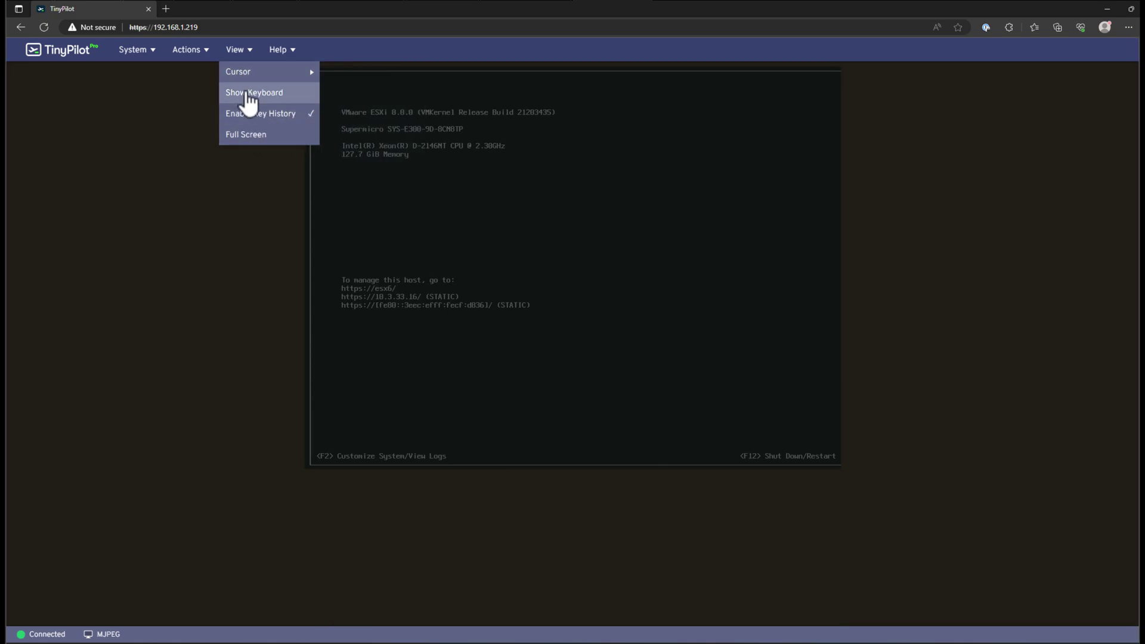
Choose Crosshair as the remote cursor style under View > Cursor
{"action": "mouse_move", "coordinate": [248, 75]}
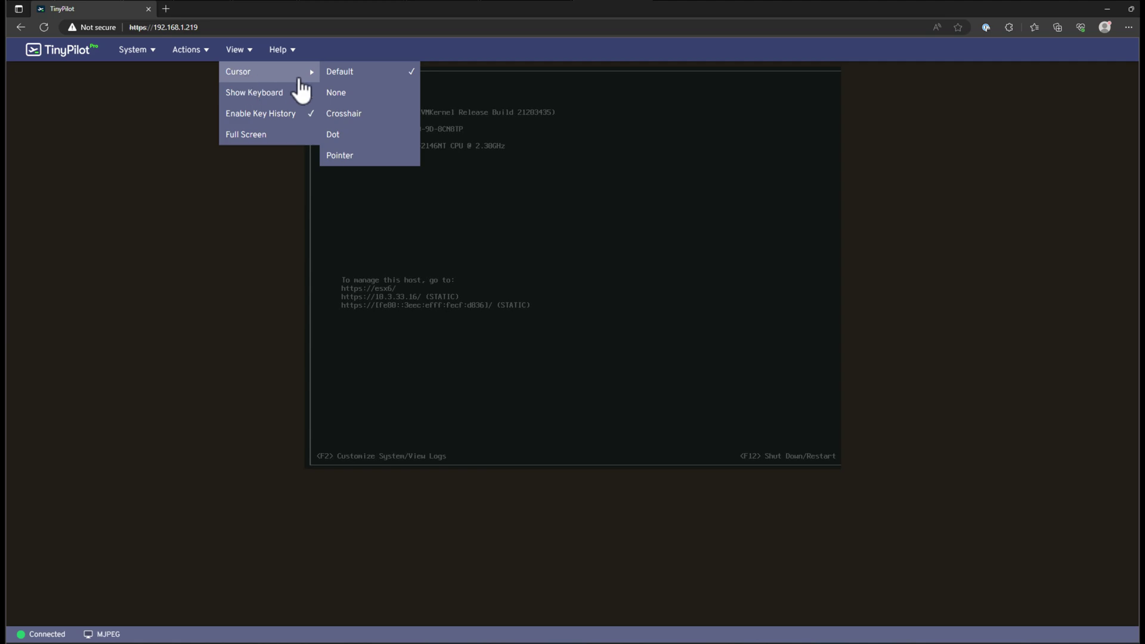
{"action": "left_click", "coordinate": [337, 113]}
{"action": "mouse_move", "coordinate": [289, 56]}
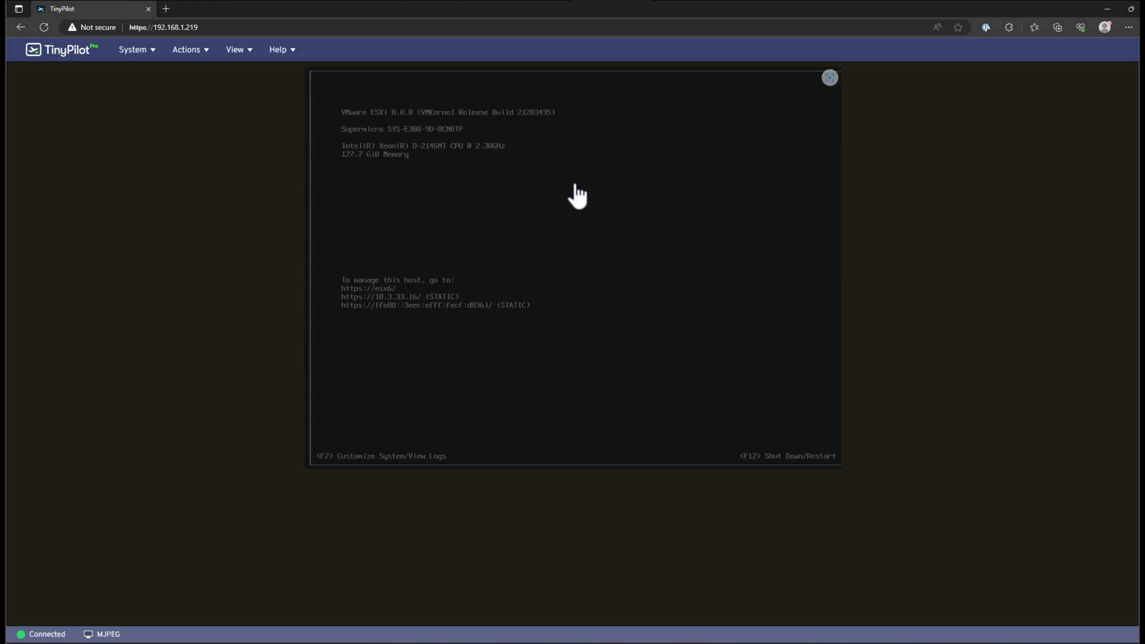
Send F12 to the ESXi host to bring up its Shut Down/Restart login prompt
{"action": "key", "text": "F12"}
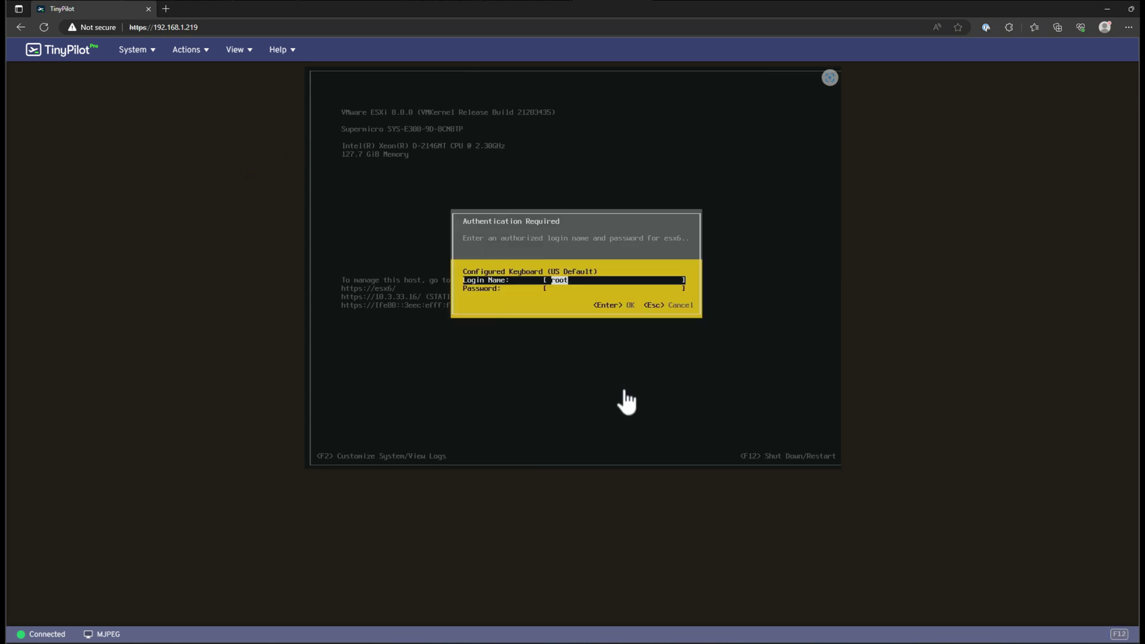